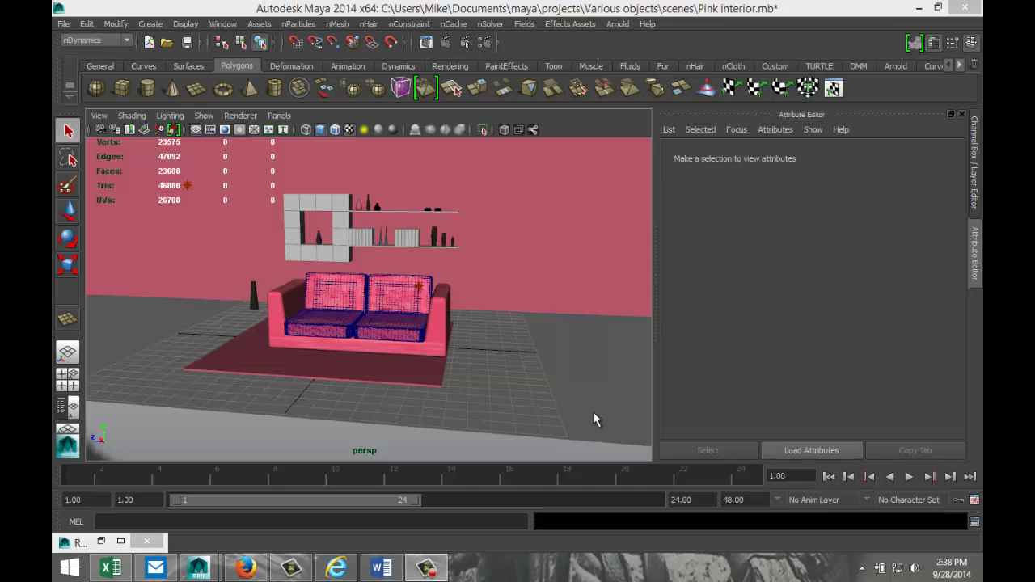
Orbit, dolly and pan the camera to look down on the sofa, with open floor beside it.
alt+drag(566, 346, 556, 372)
scroll(555, 372, up, 2)
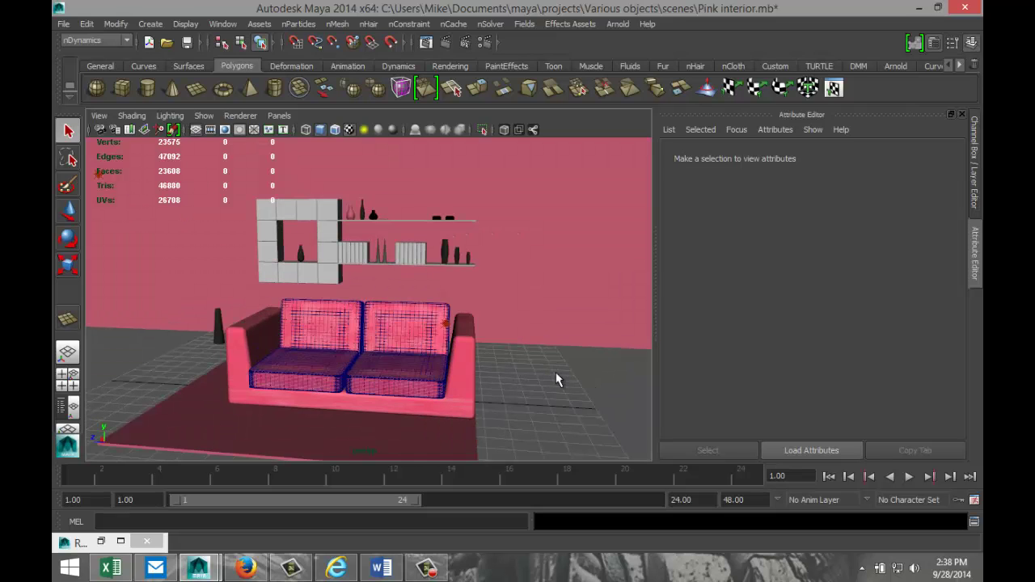
scroll(555, 377, up, 2)
alt+middle_drag(545, 348, 566, 334)
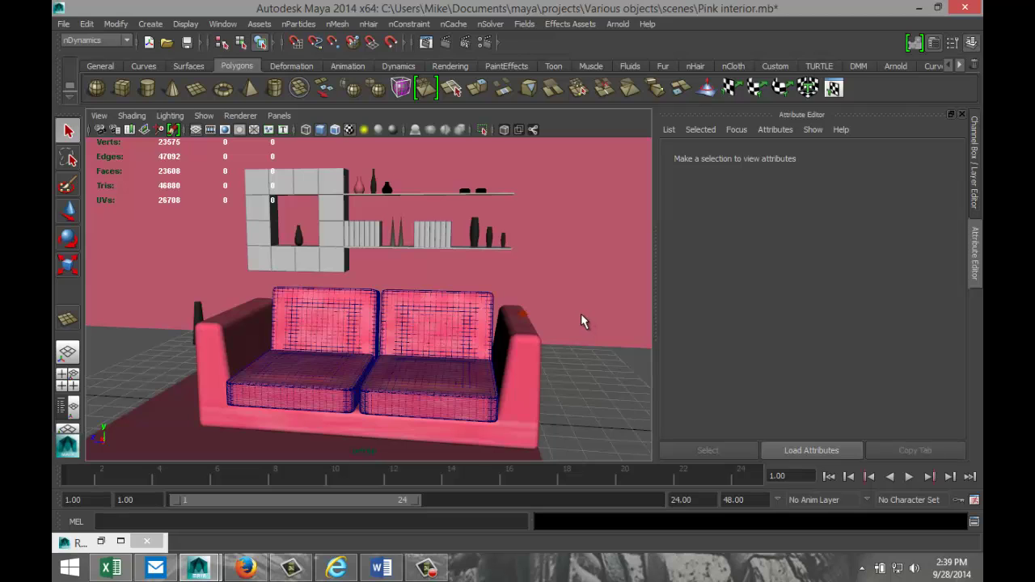
alt+drag(566, 308, 545, 321)
alt+middle_drag(554, 333, 428, 296)
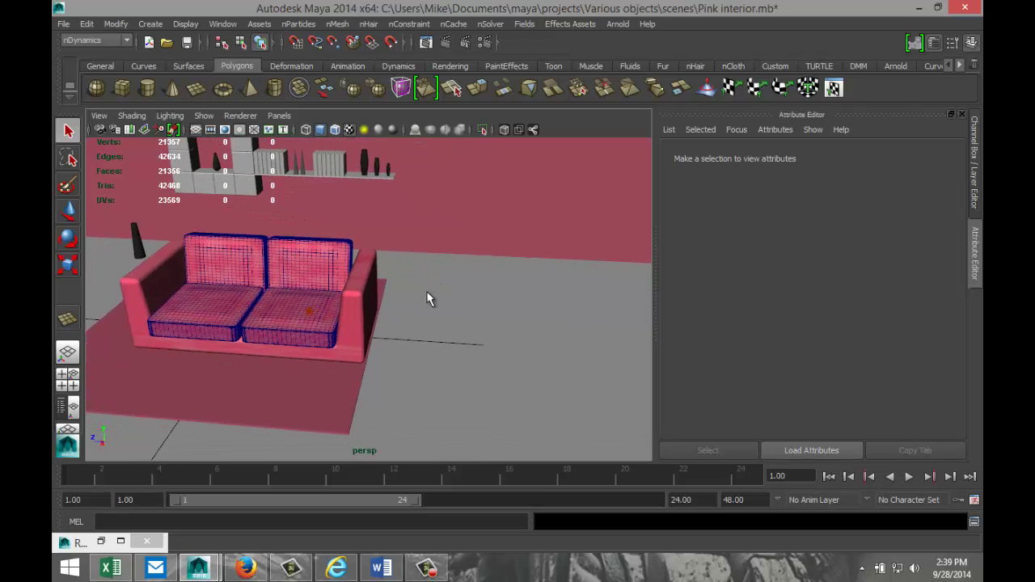
Draw a polygon plane on the floor beside the sofa and raise it slightly.
click(196, 89)
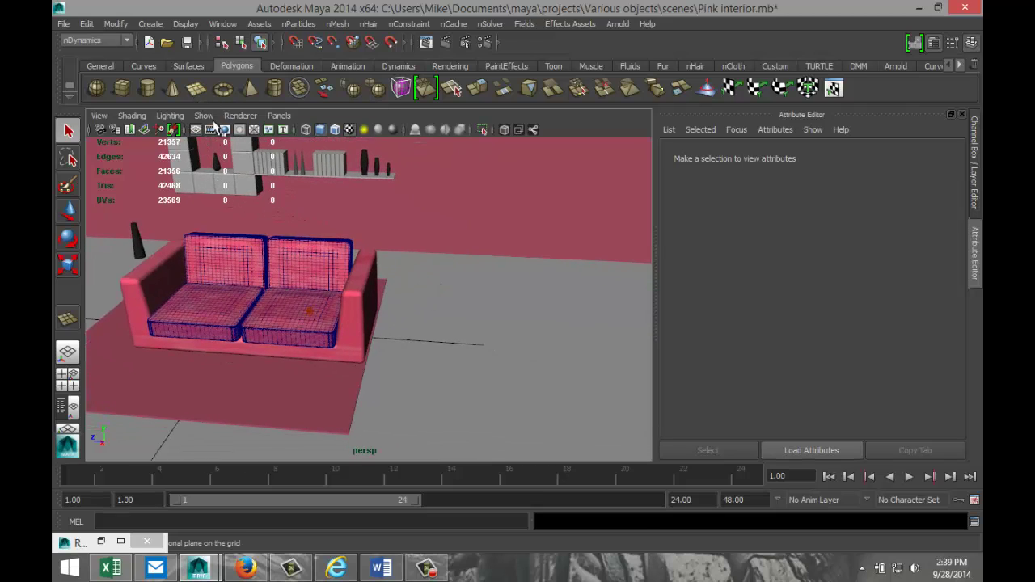
mouse_move(432, 318)
mouse_down()
mouse_move(459, 319)
mouse_move(518, 445)
mouse_move(547, 446)
mouse_move(537, 410)
mouse_move(524, 418)
mouse_up()
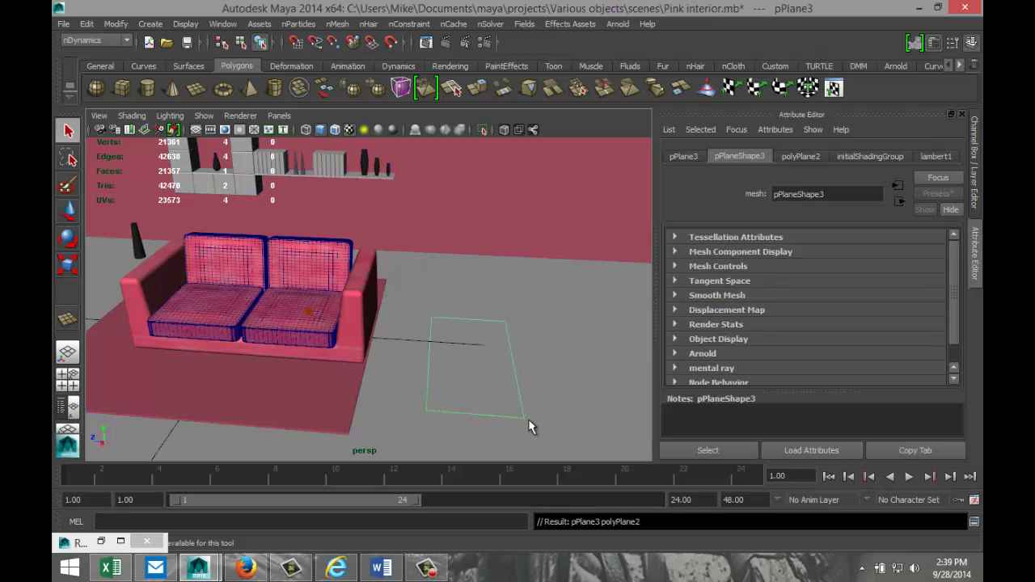
key(w)
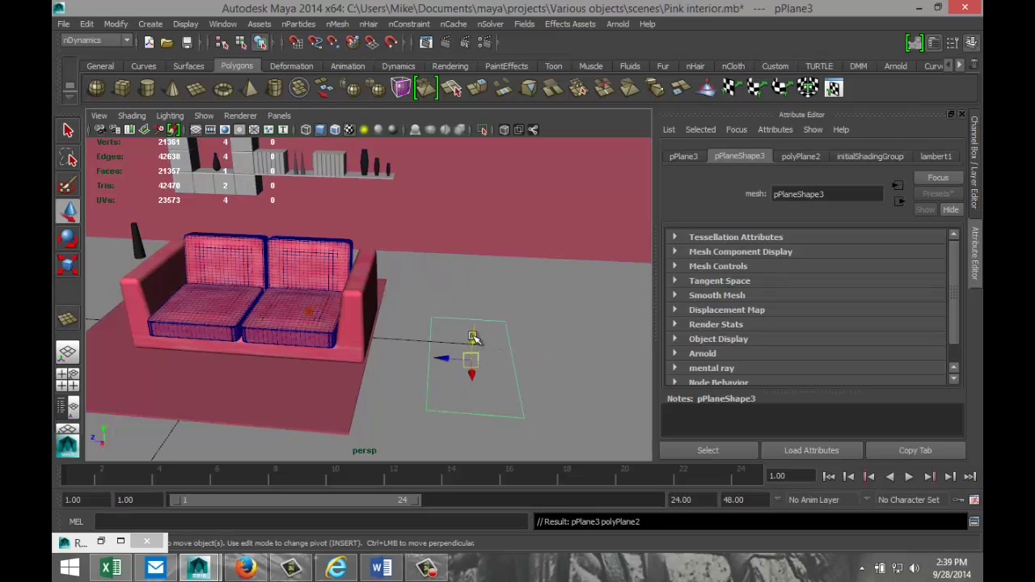
drag(473, 337, 475, 305)
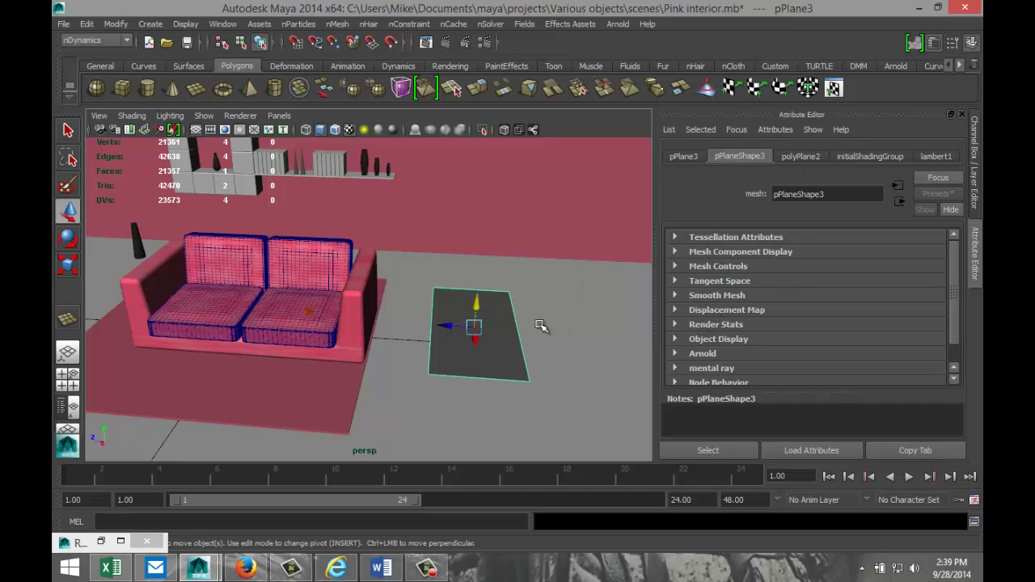
Set the plane's width and height subdivisions to 40 each in polyPlane2.
click(684, 157)
click(802, 157)
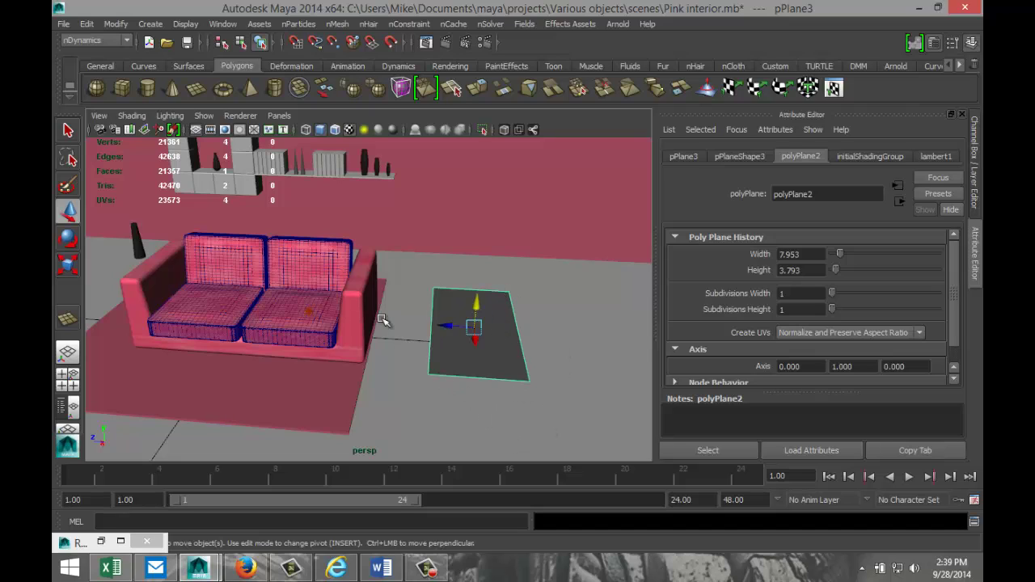
click(825, 293)
key(Tab)
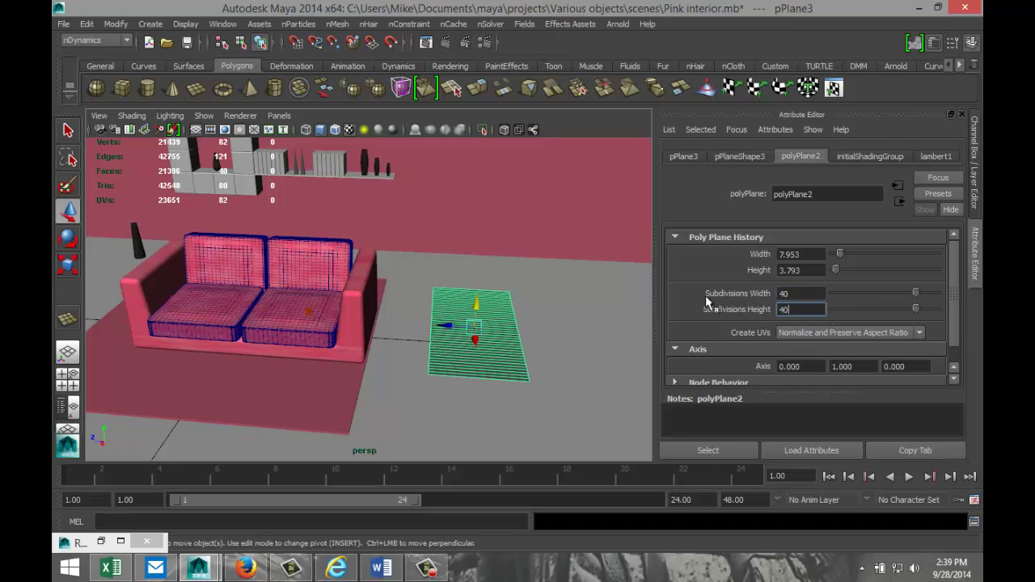
text(40)
key(Return)
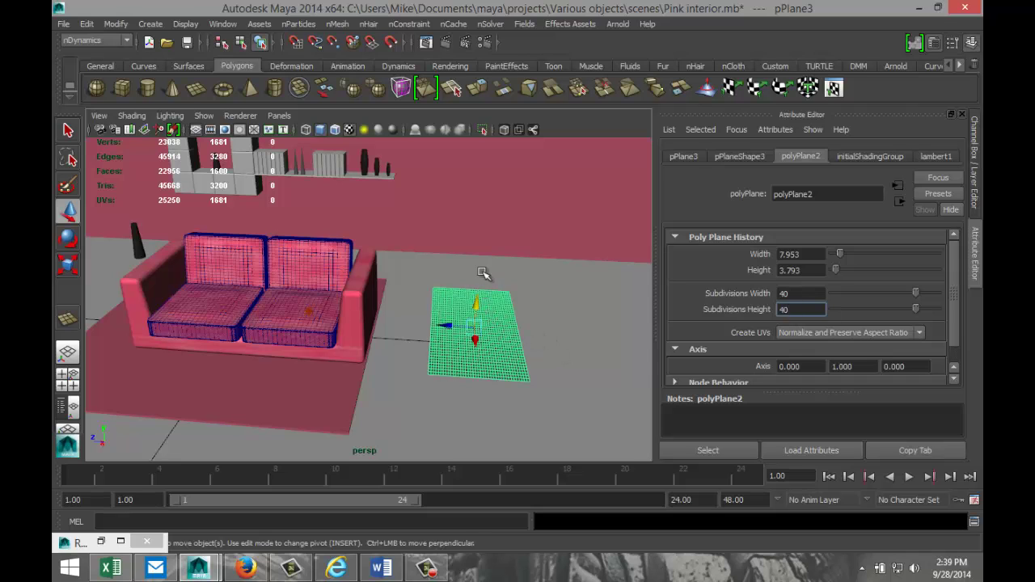
alt+drag(538, 316, 533, 348)
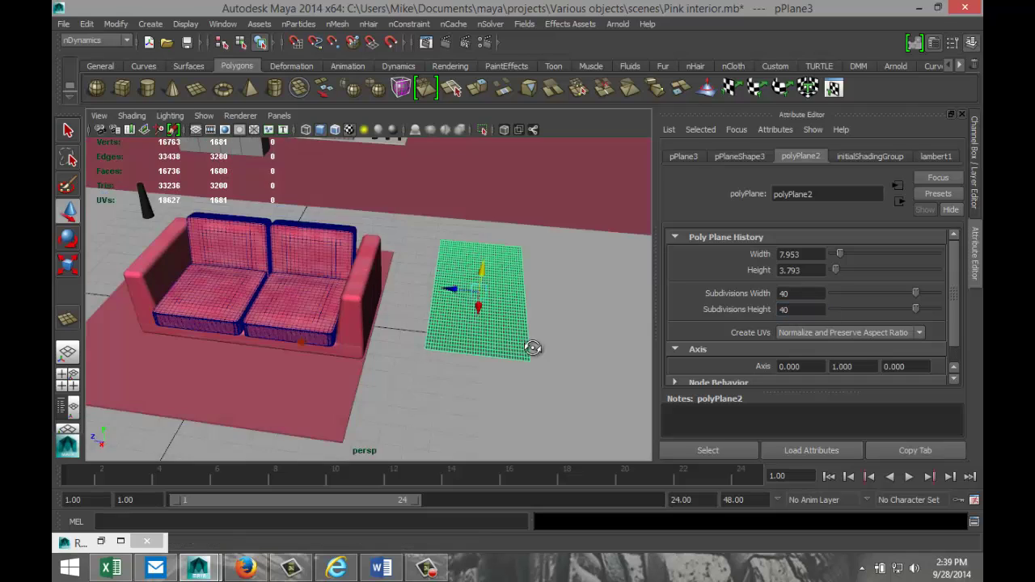
Assign a new Lambert material to the subdivided plane.
click(571, 328)
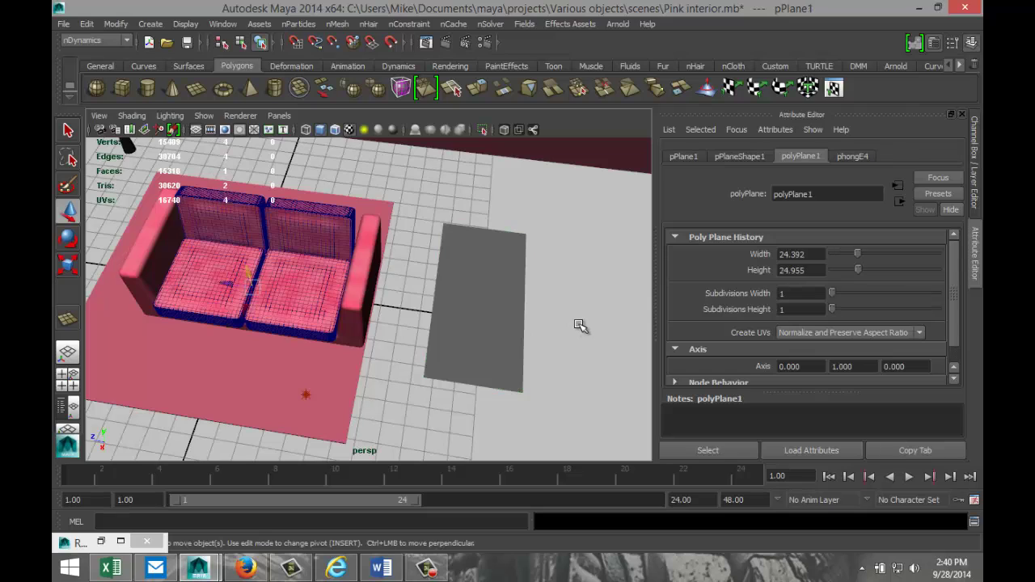
alt+middle_drag(574, 324, 538, 323)
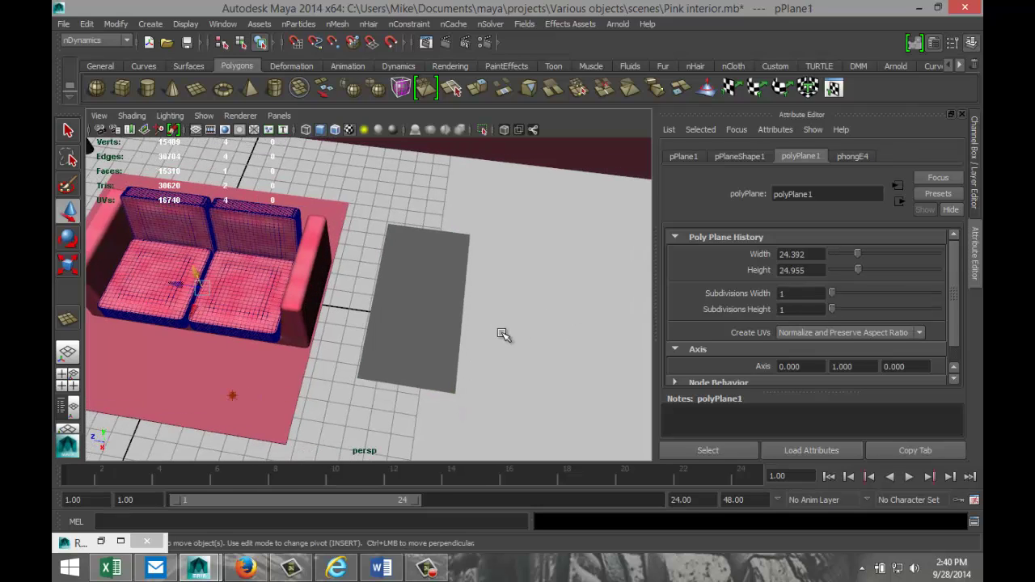
click(429, 297)
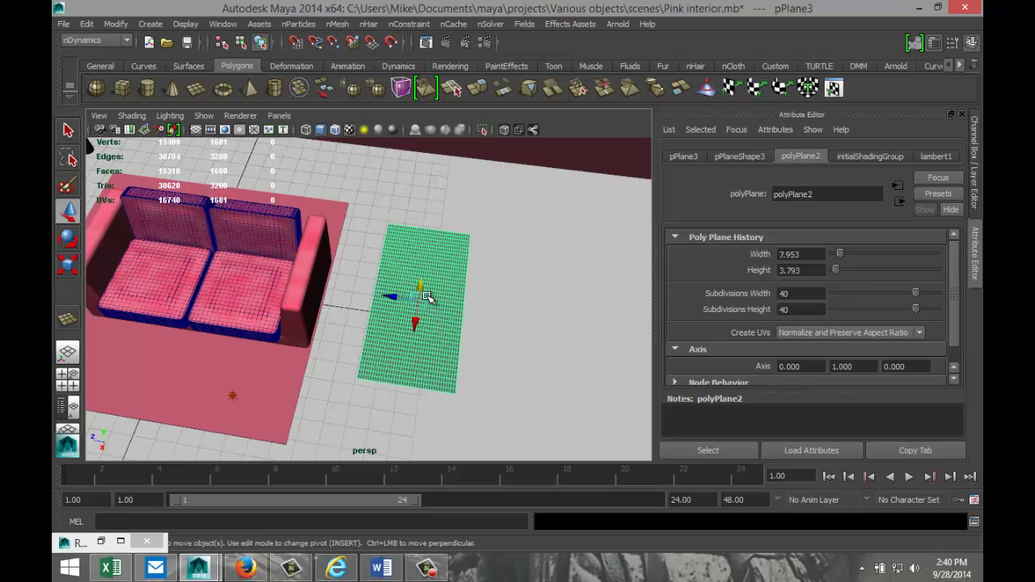
right_click(434, 330)
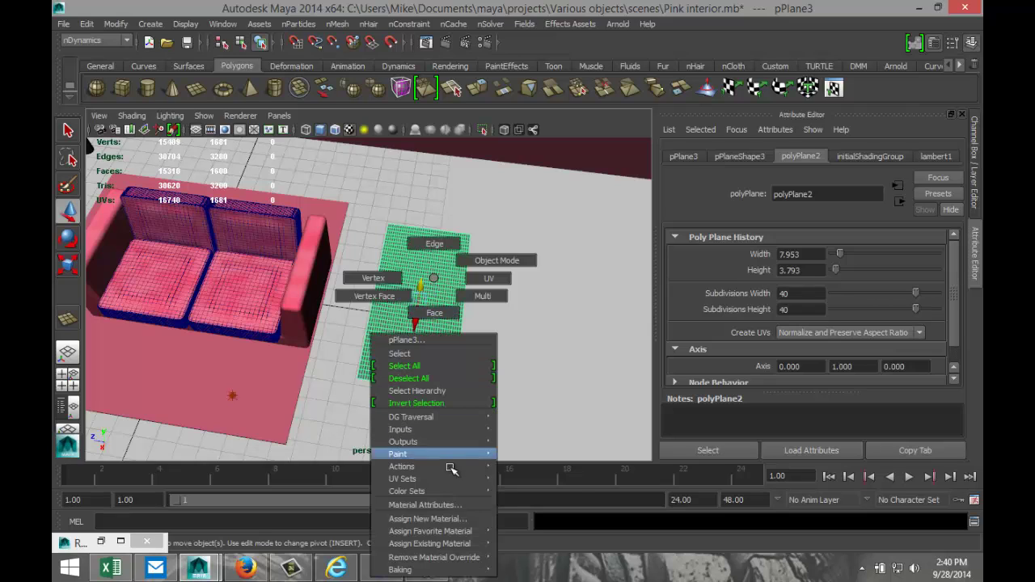
click(461, 518)
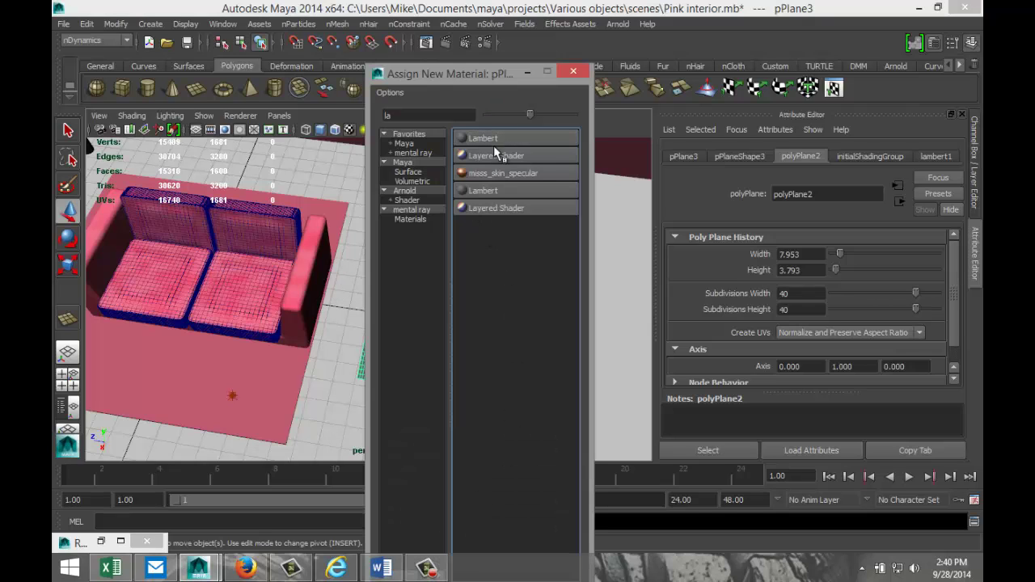
click(484, 138)
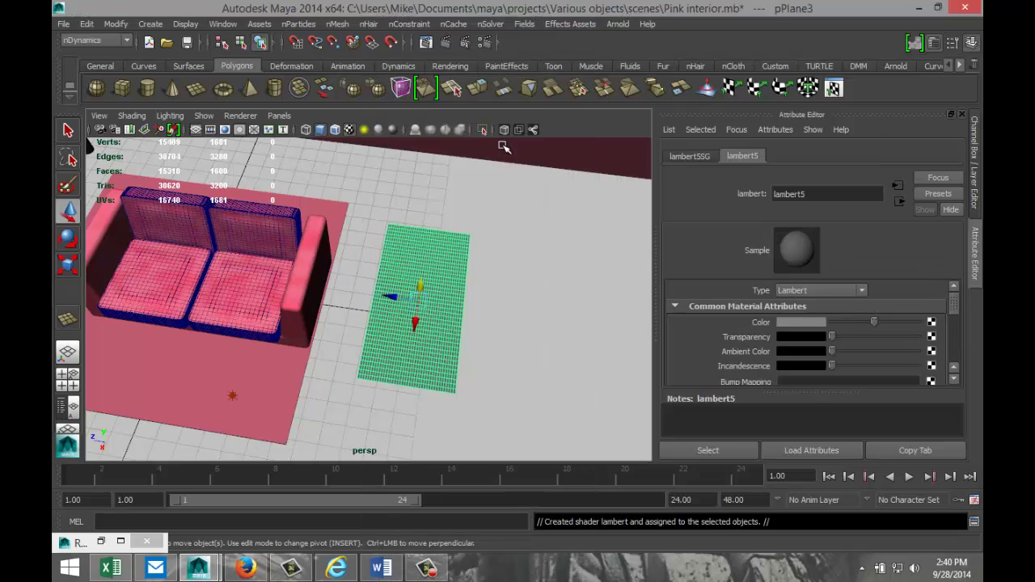
Map a File texture loading pink plaid.jpg from the Desktop into the Lambert's colour.
click(932, 325)
double_click(228, 212)
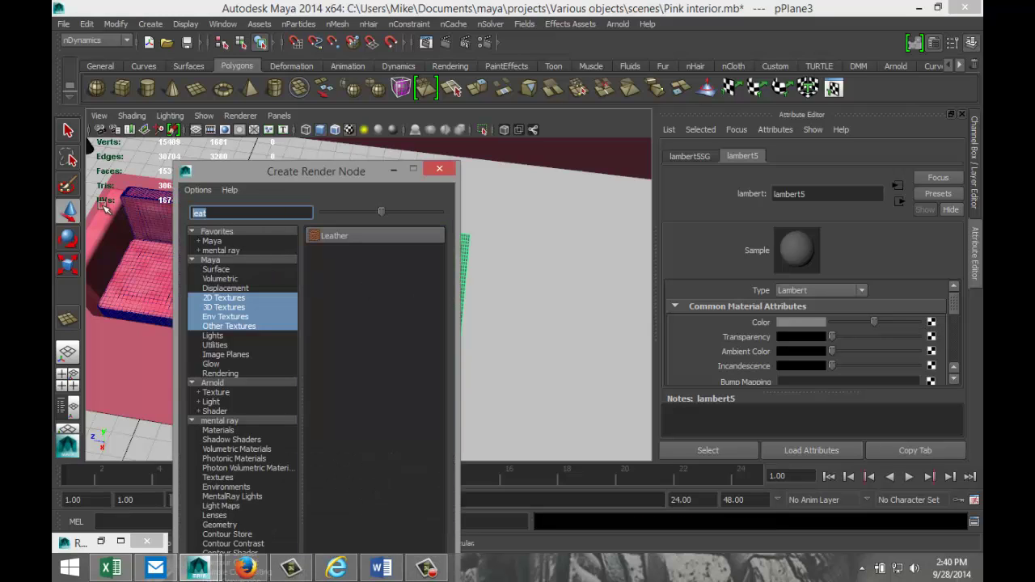
key(BackSpace)
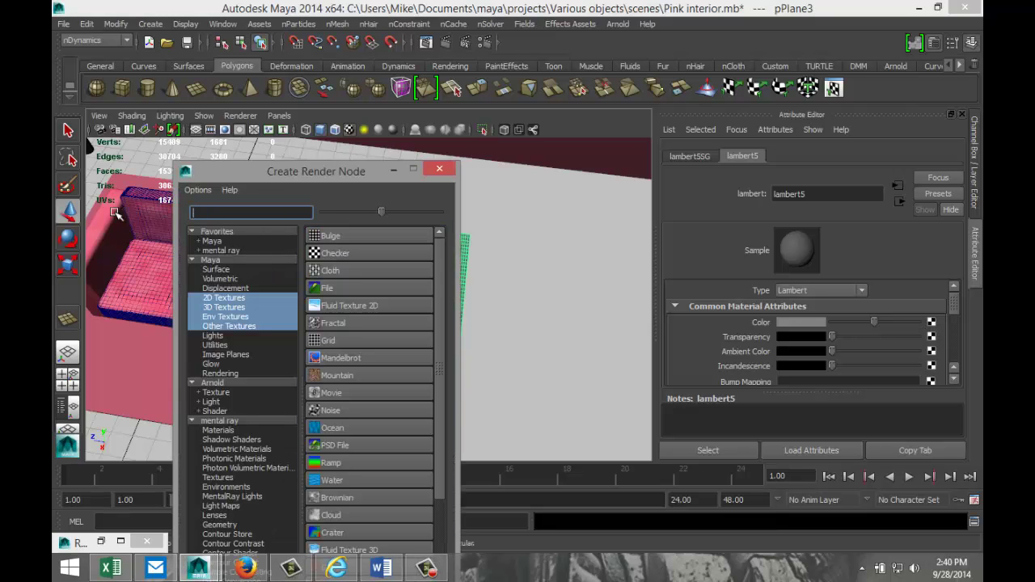
click(339, 290)
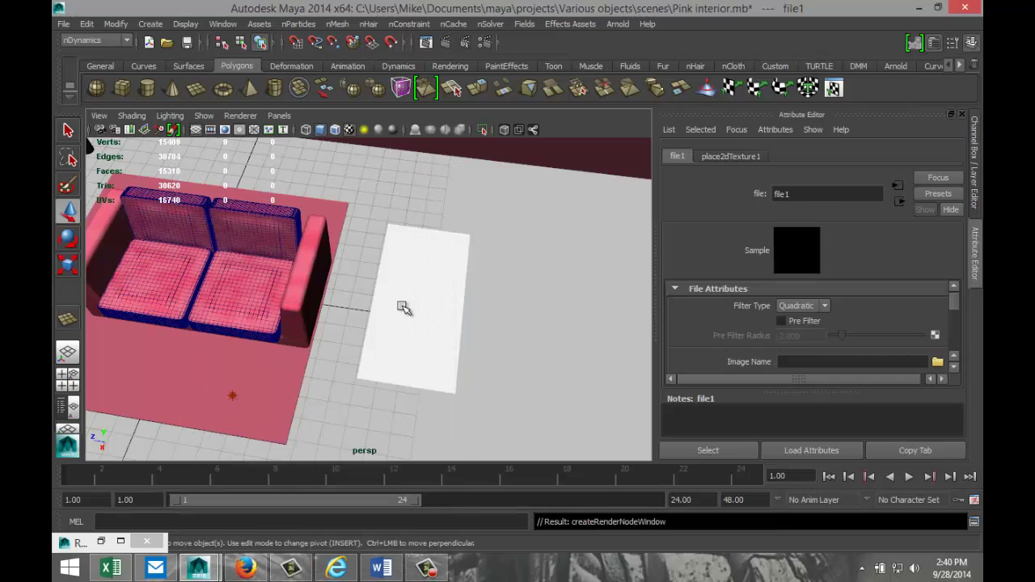
click(937, 364)
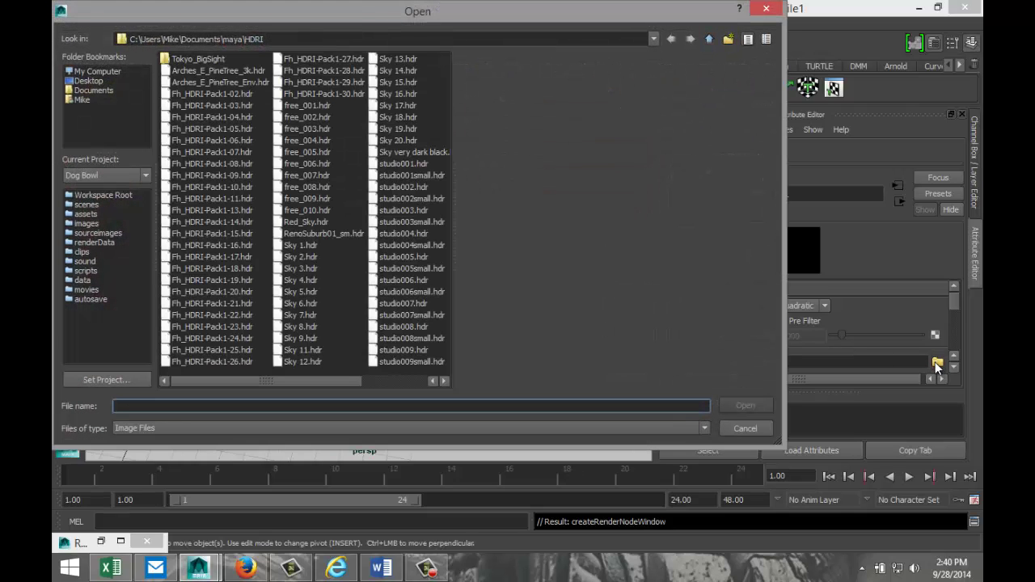
click(89, 82)
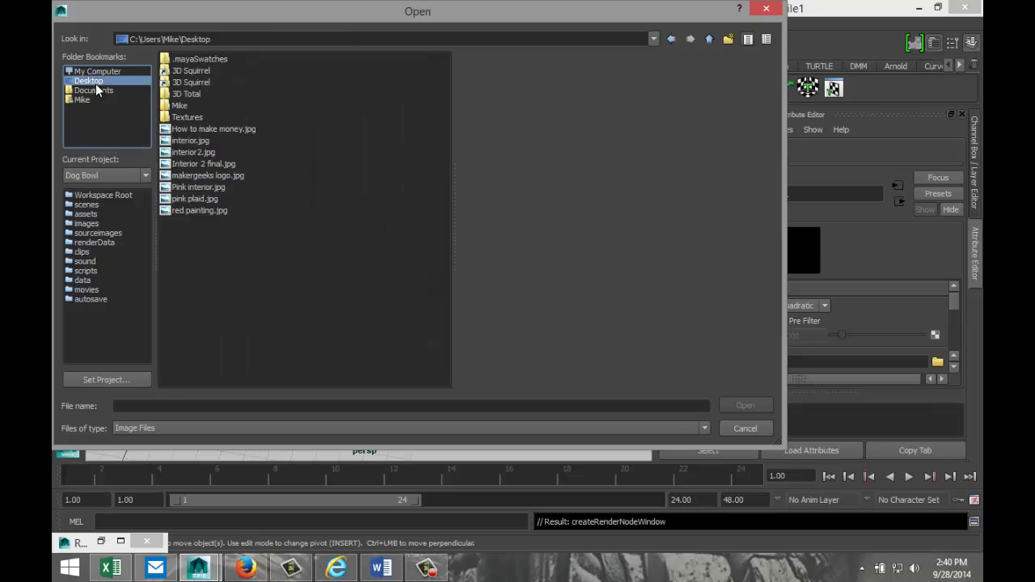
click(201, 198)
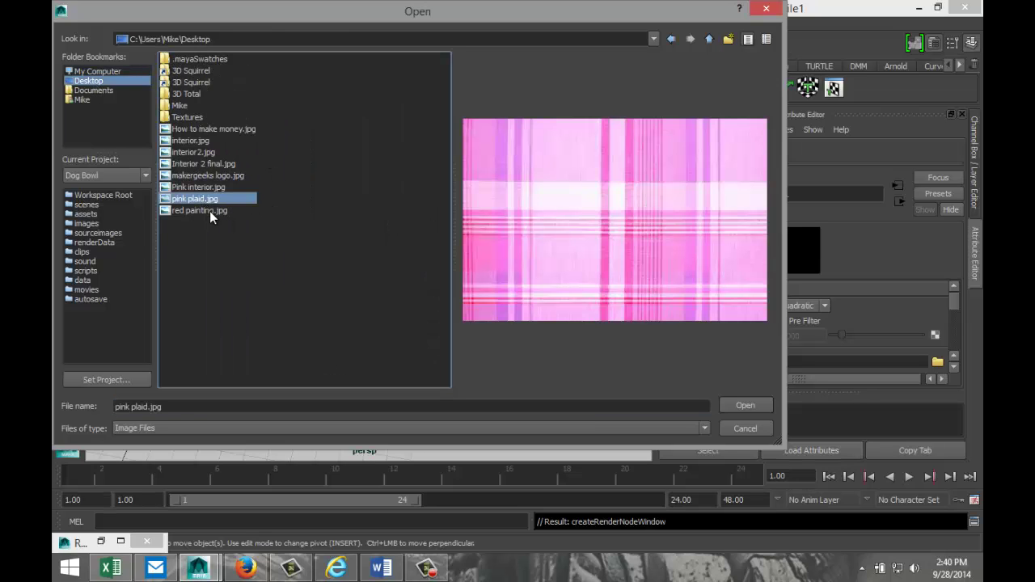
click(744, 407)
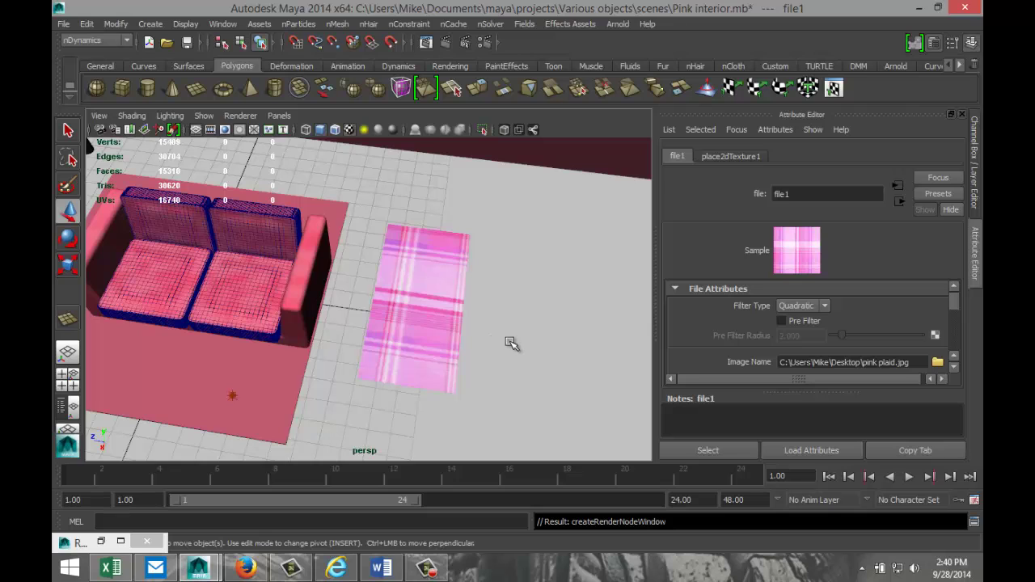
scroll(511, 343, up, 4)
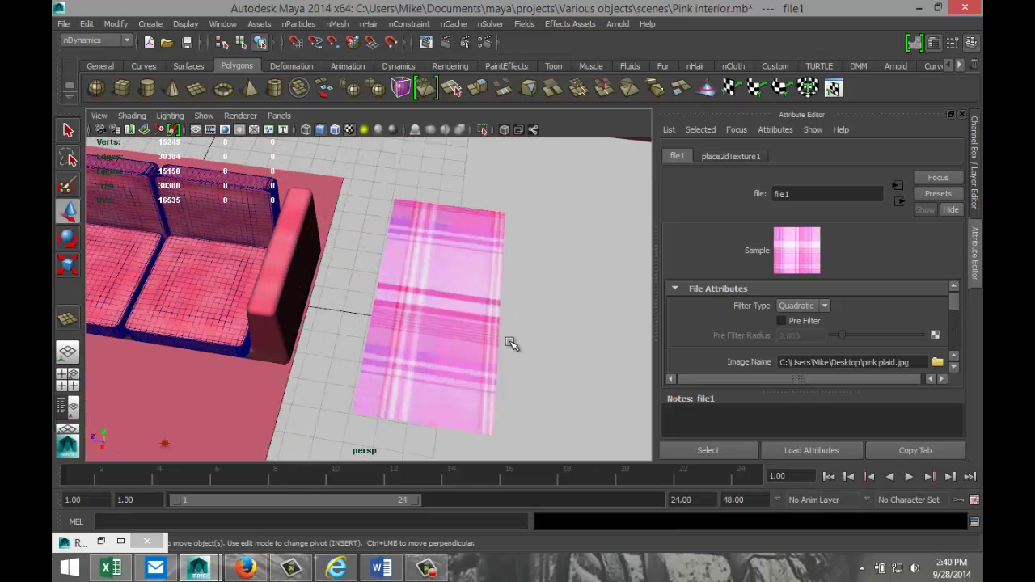
click(447, 299)
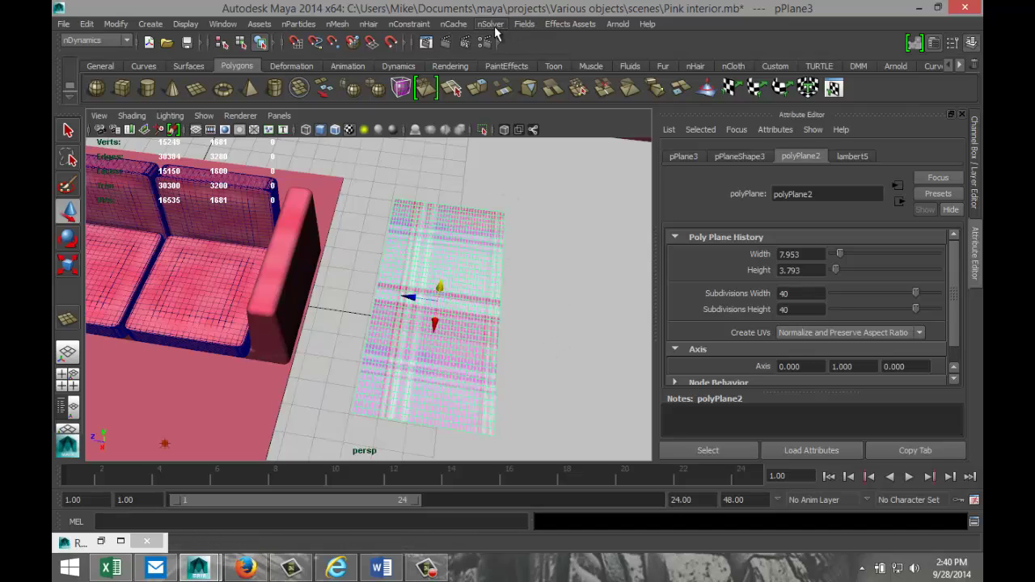
In the Polygons menu set, planar-project the plane's UVs and open the UV Texture Editor.
click(125, 41)
click(78, 62)
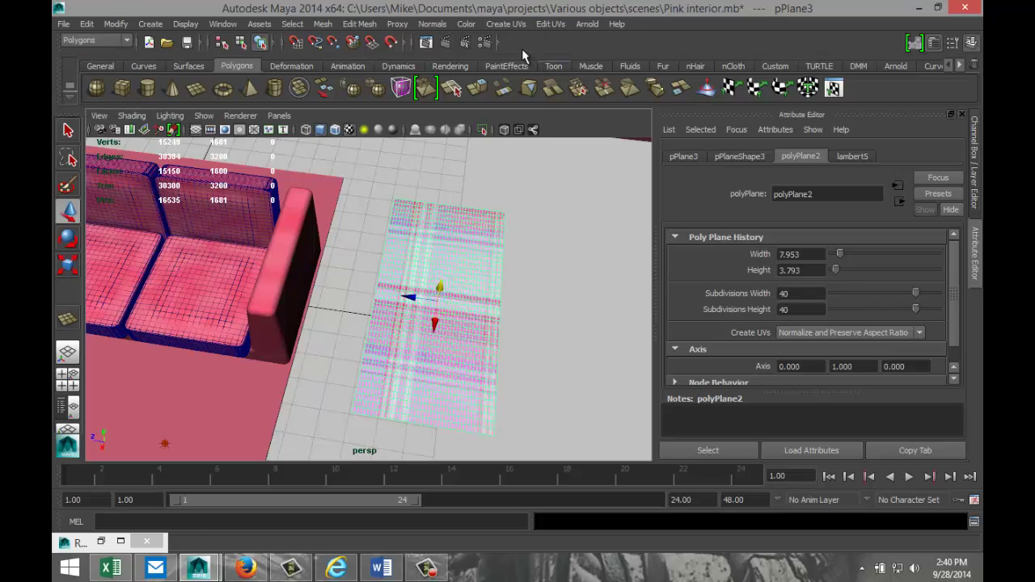
click(505, 24)
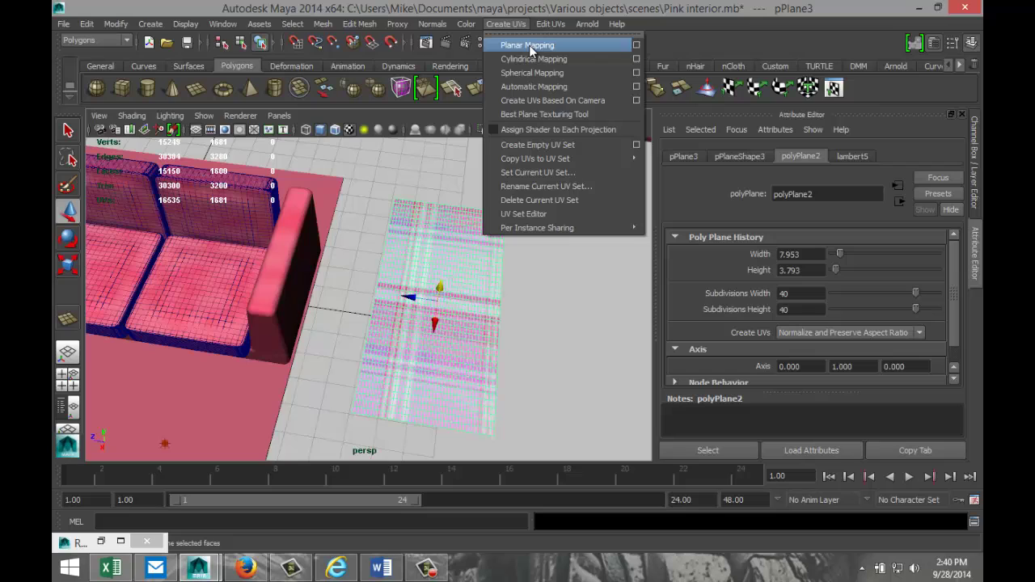
click(528, 47)
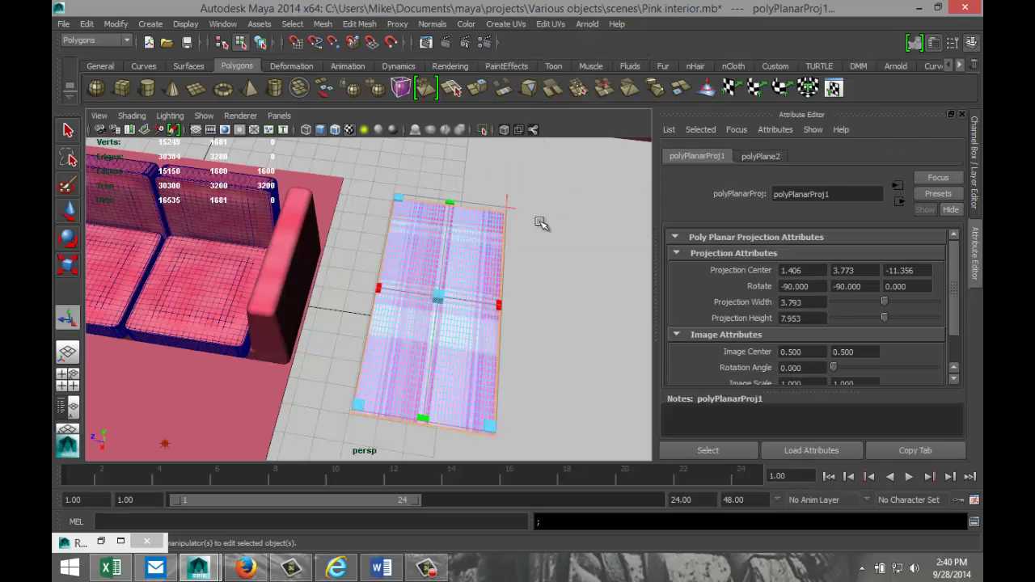
click(547, 22)
click(600, 315)
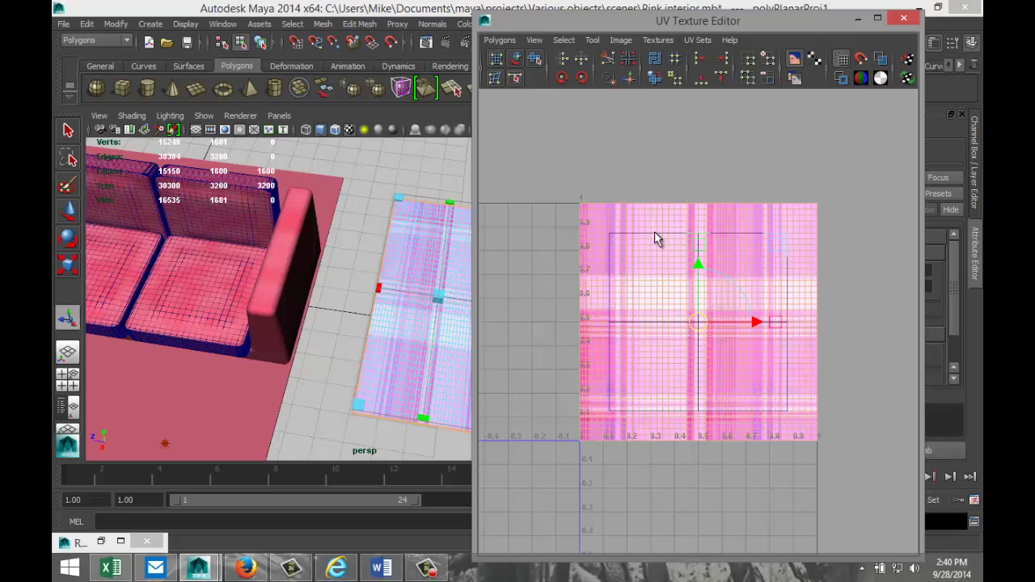
Select all the plane's UVs and shift the shell sideways and vertically across the plaid.
right_drag(656, 239, 707, 234)
drag(526, 175, 871, 411)
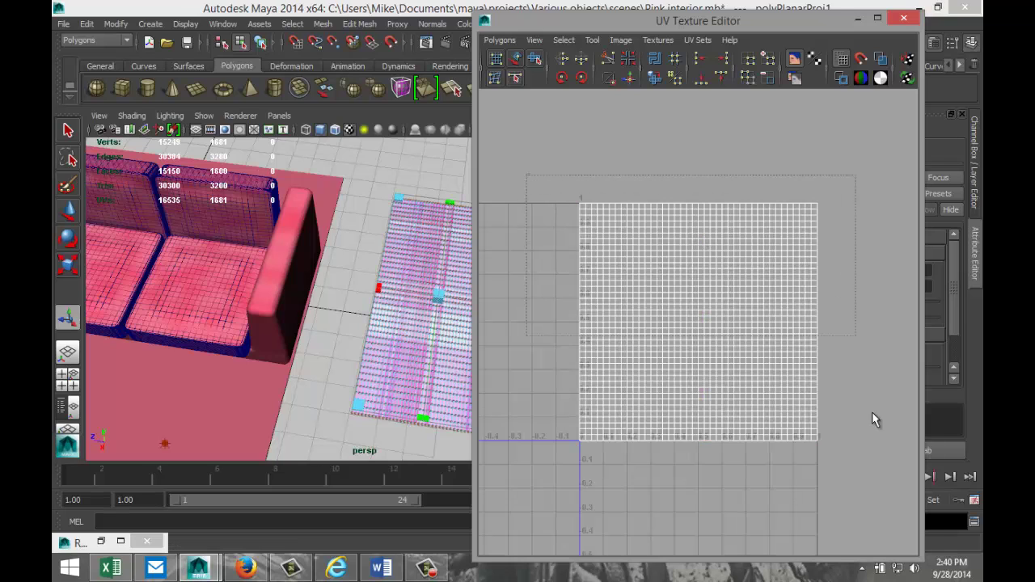
drag(886, 522, 881, 519)
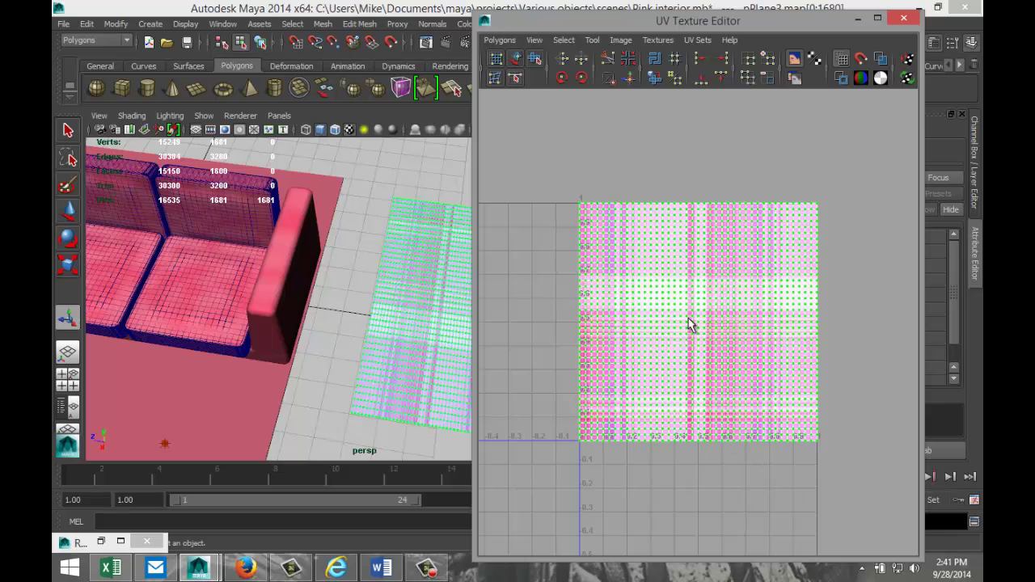
drag(476, 136, 543, 142)
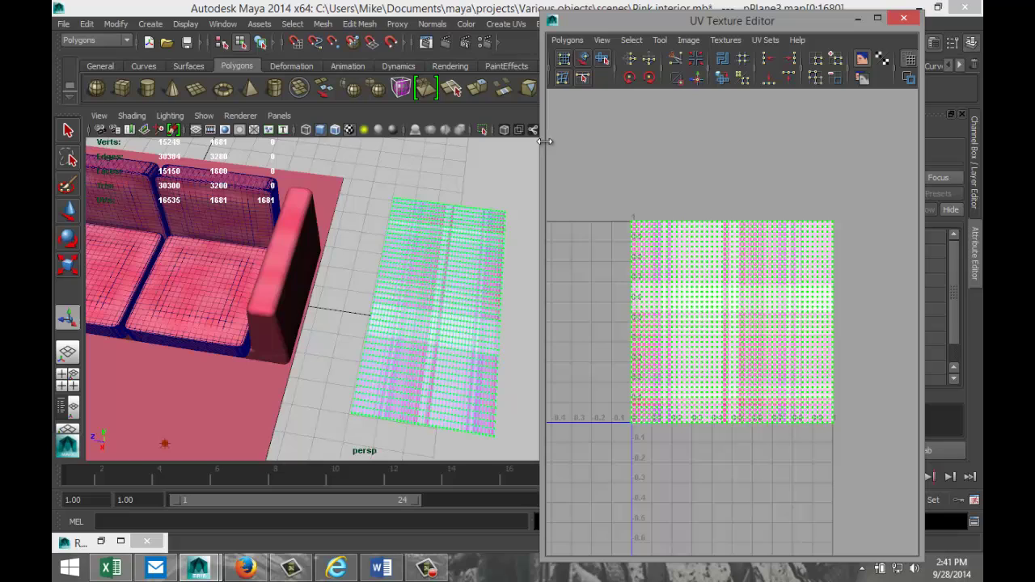
click(740, 312)
right_drag(706, 280, 756, 278)
drag(581, 193, 855, 492)
key(w)
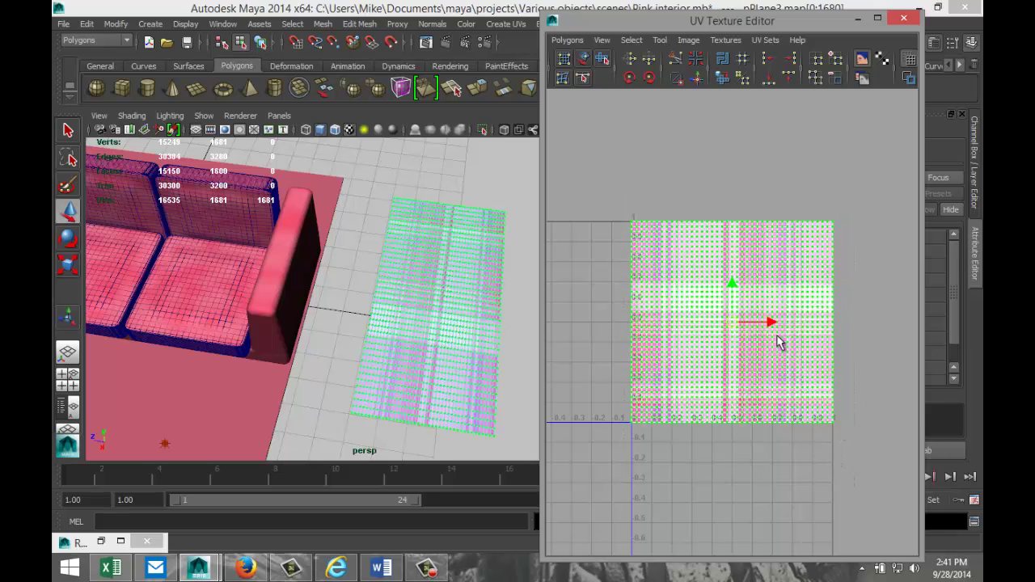
drag(771, 323, 793, 346)
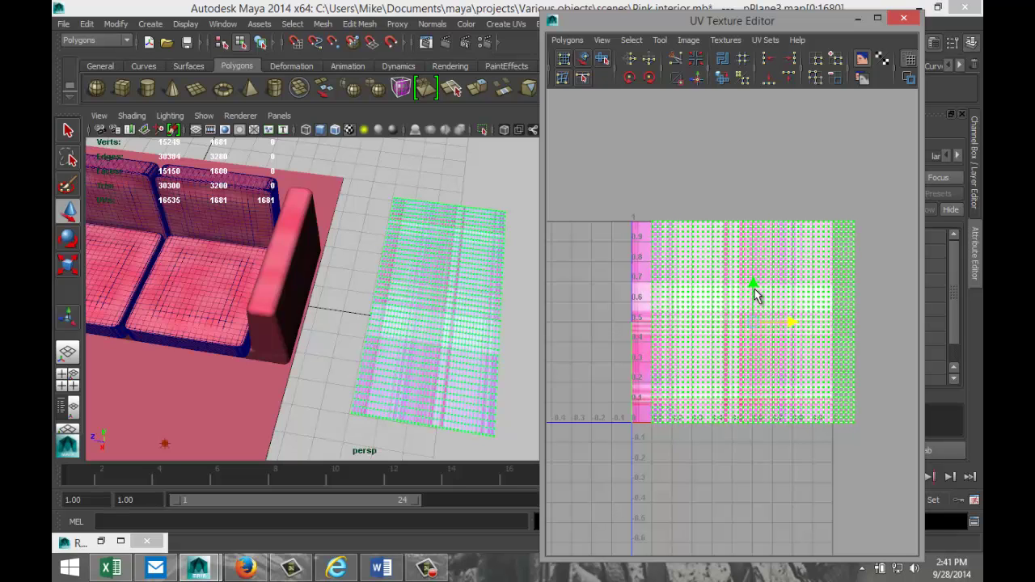
drag(753, 291, 749, 366)
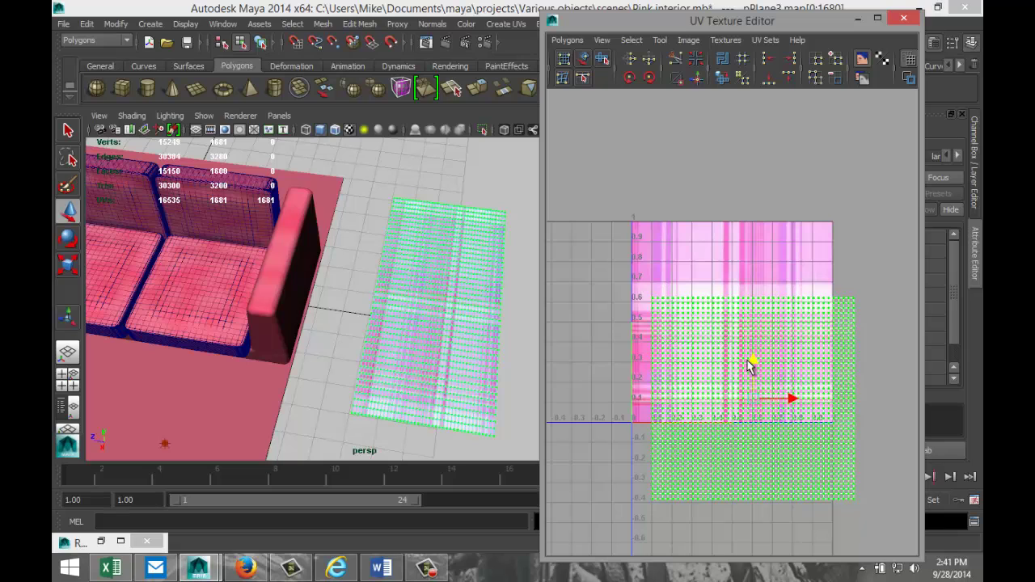
click(496, 182)
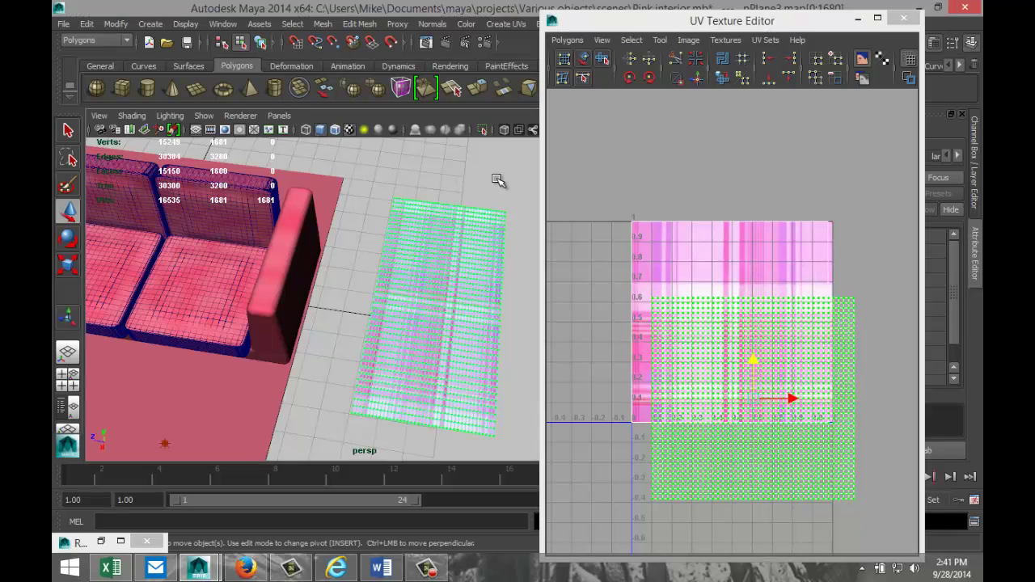
Put away the UV editor, return to object selection and select the blanket plane.
click(858, 18)
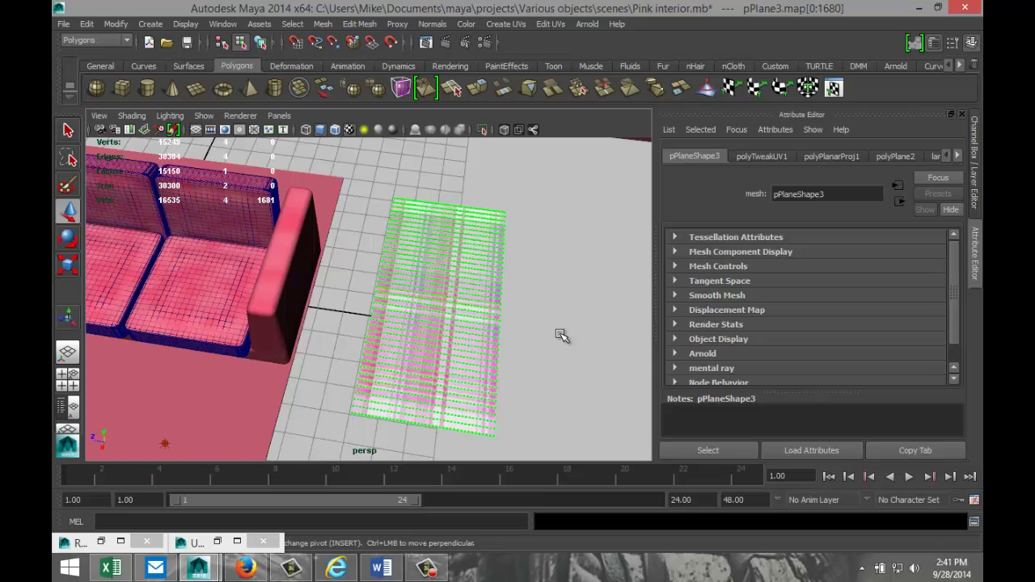
scroll(525, 340, up, 2)
click(228, 283)
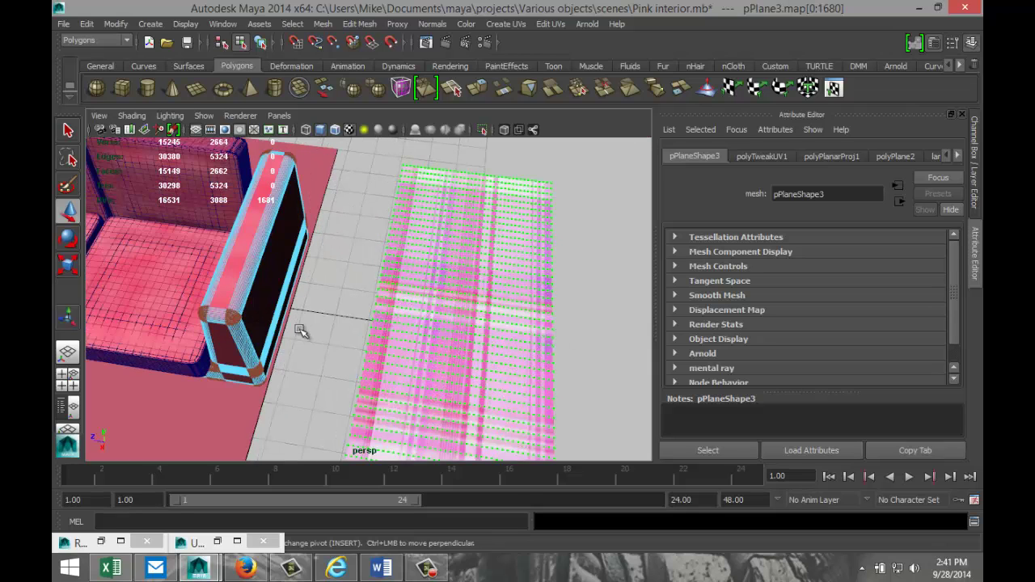
right_drag(454, 278, 505, 263)
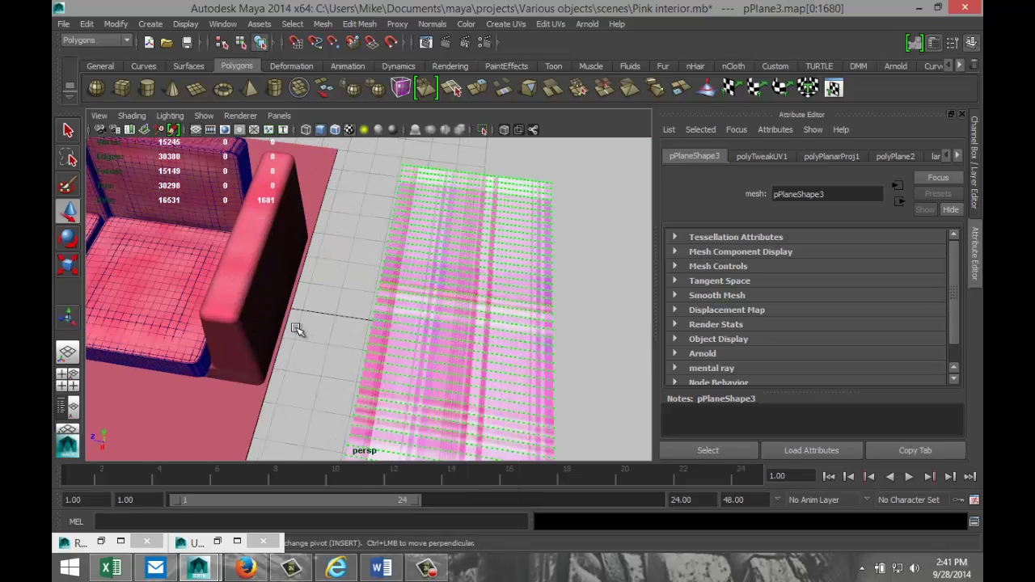
click(240, 305)
scroll(504, 358, down, 3)
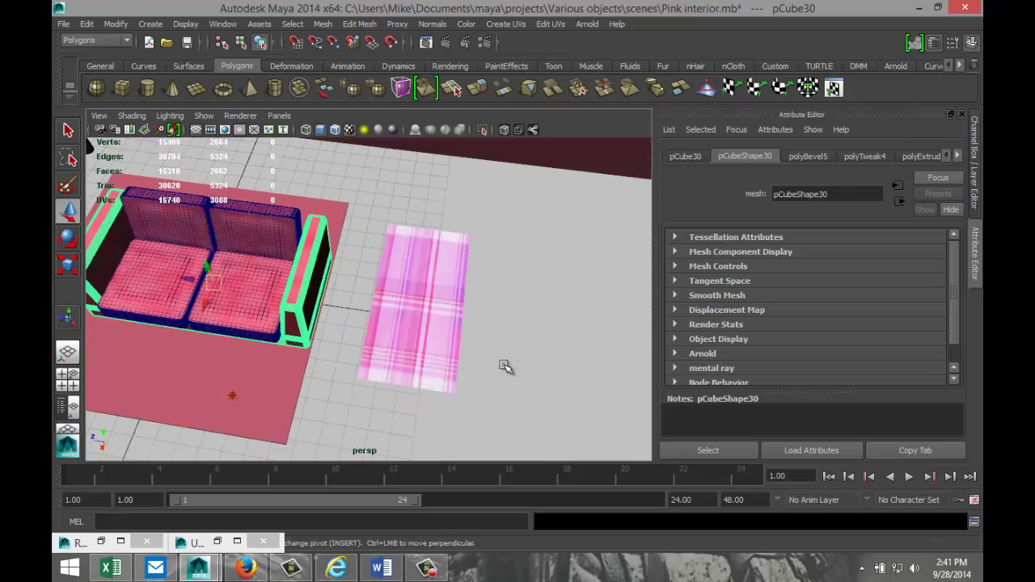
scroll(505, 363, up, 2)
click(465, 348)
scroll(530, 388, down, 3)
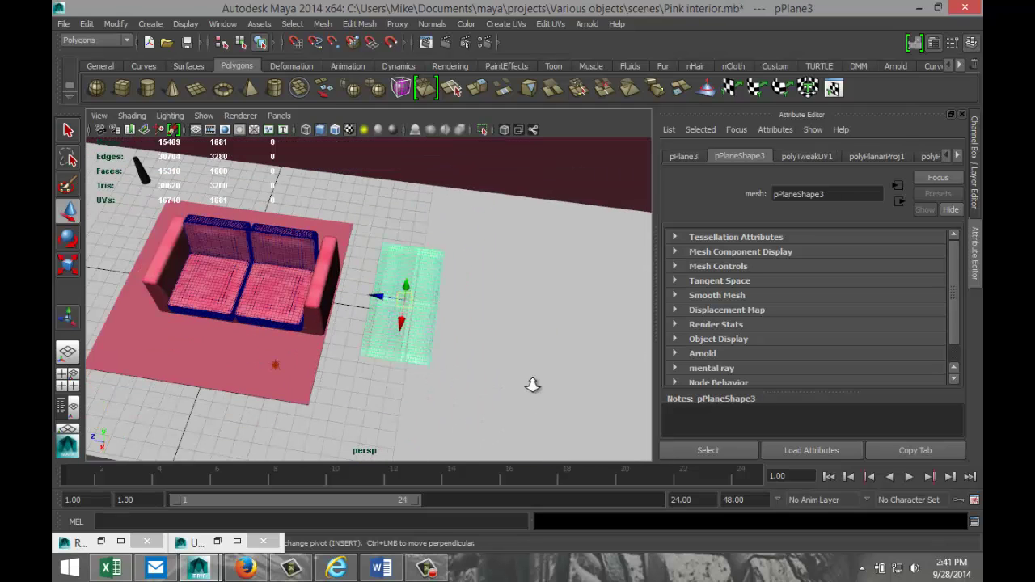
scroll(534, 387, up, 2)
alt+drag(519, 363, 539, 353)
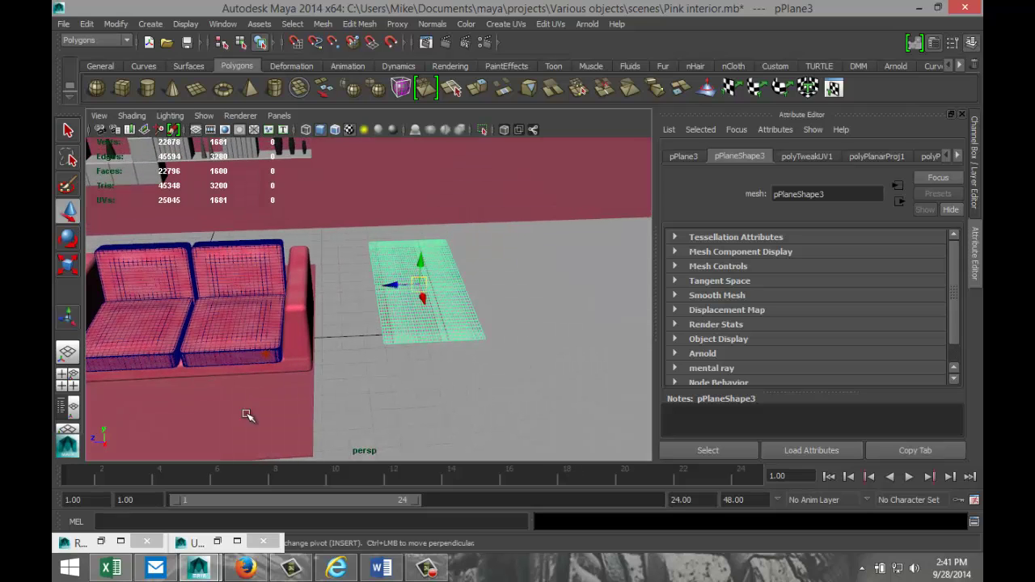
In the top view, move the plane over the sofa's armrest and rotate it to run along it.
click(73, 380)
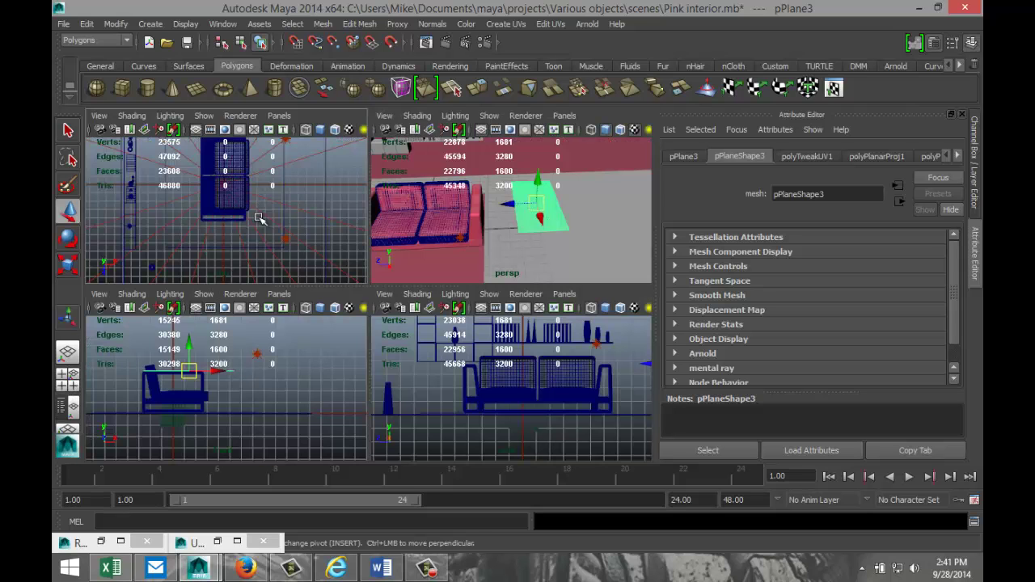
key(space)
scroll(331, 251, down, 5)
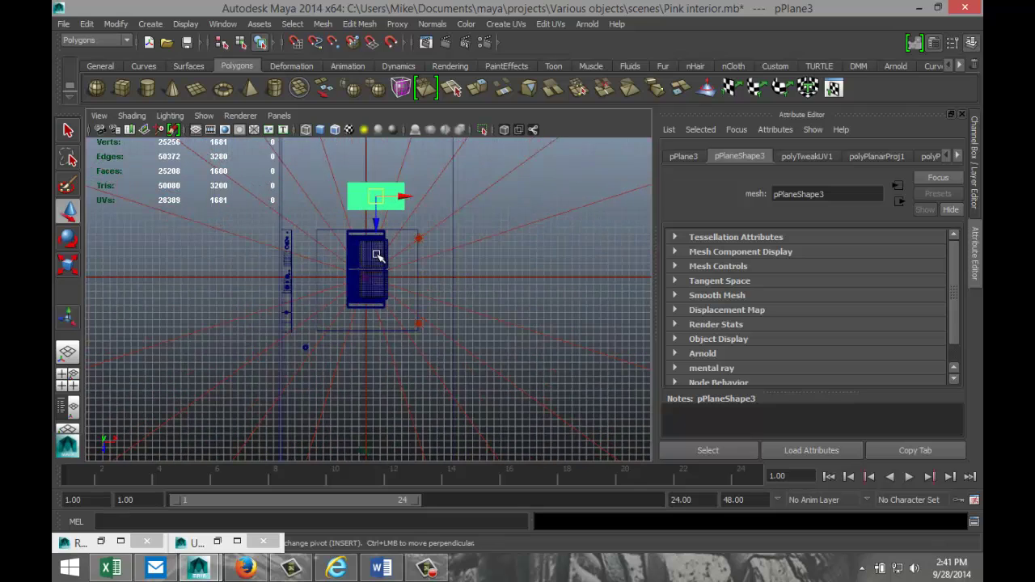
drag(377, 227, 380, 327)
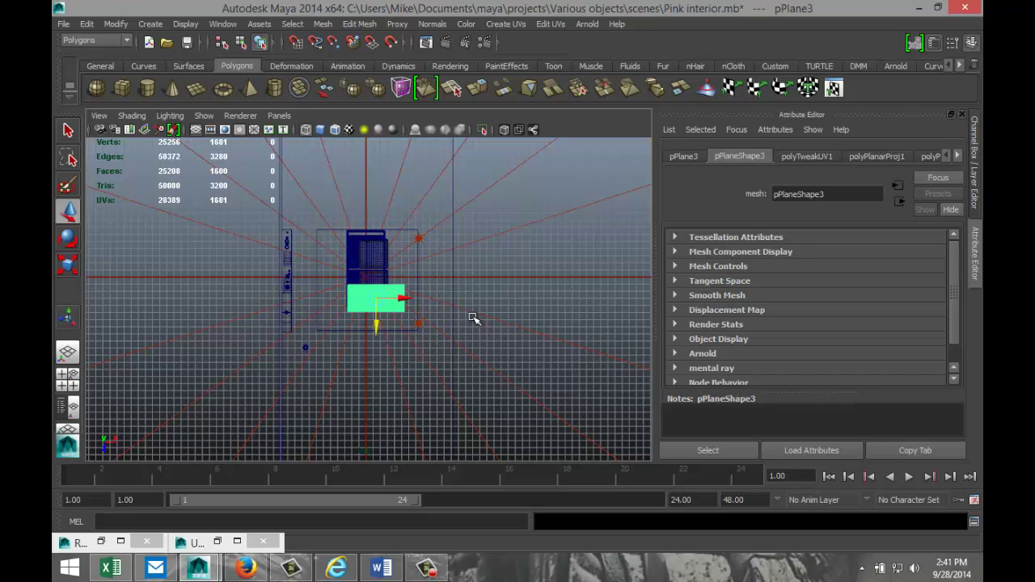
key(e)
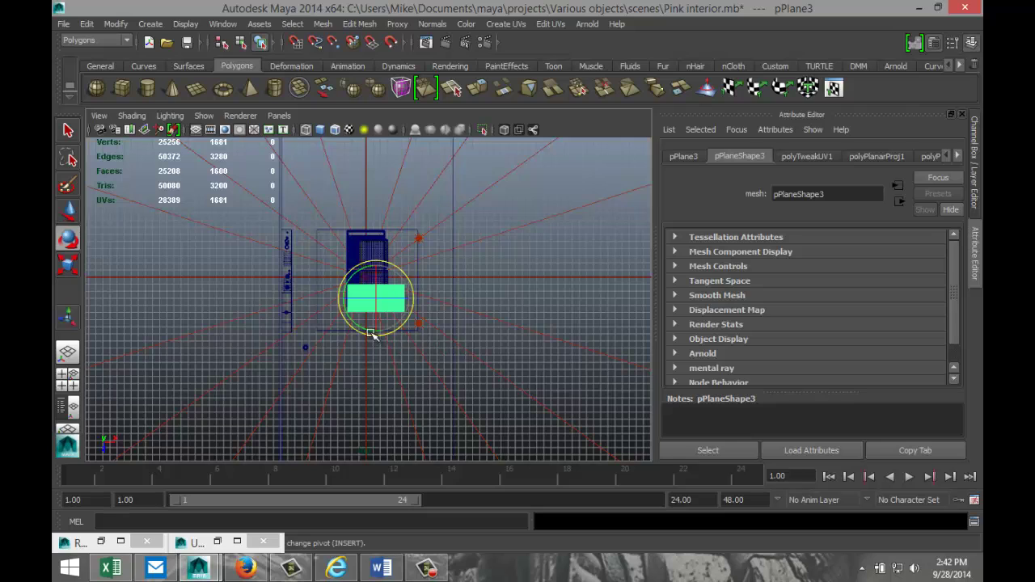
drag(363, 334, 315, 281)
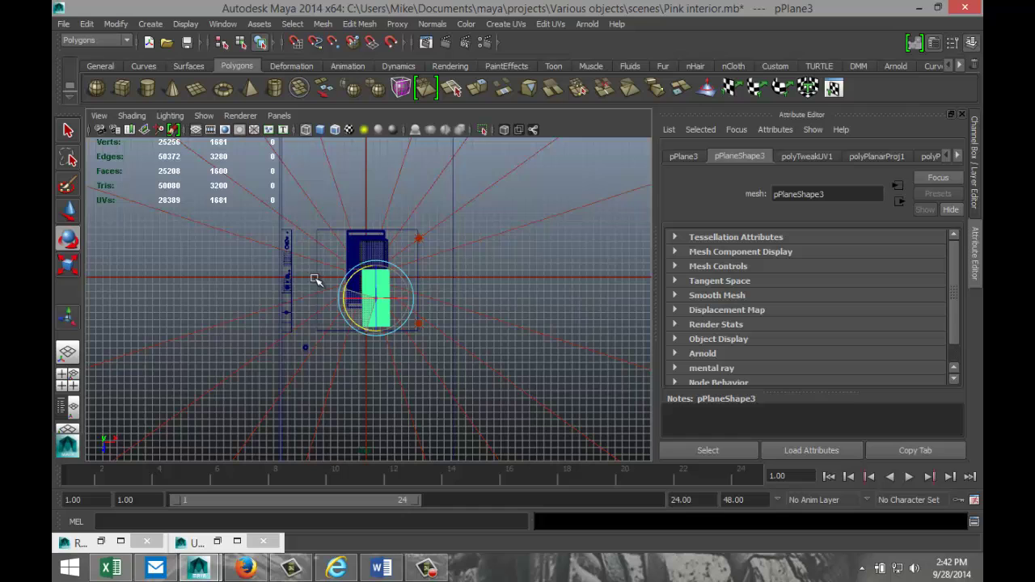
middle_drag(316, 278, 323, 266)
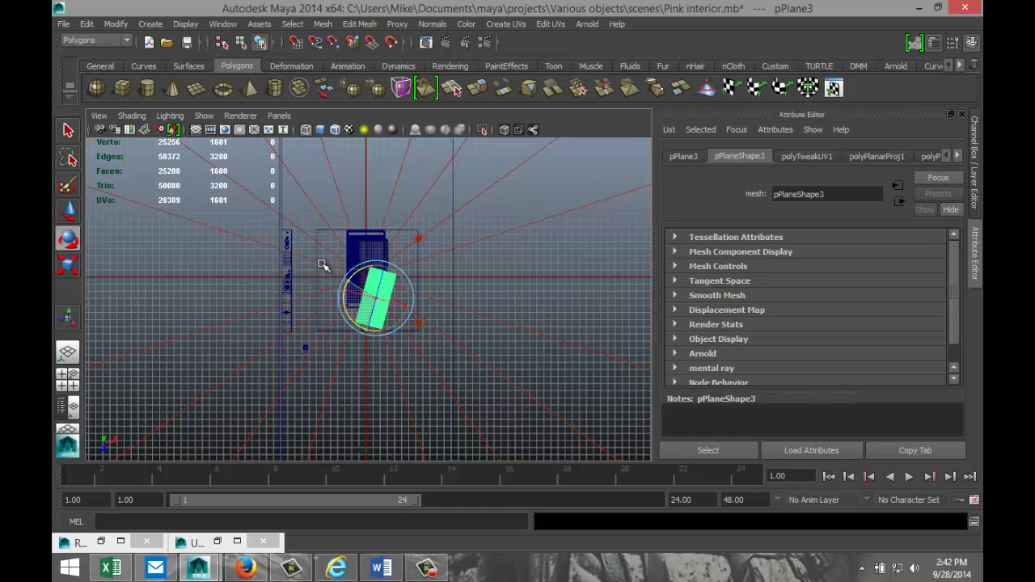
In the front view, raise the plane above the sofa's armrest.
click(68, 376)
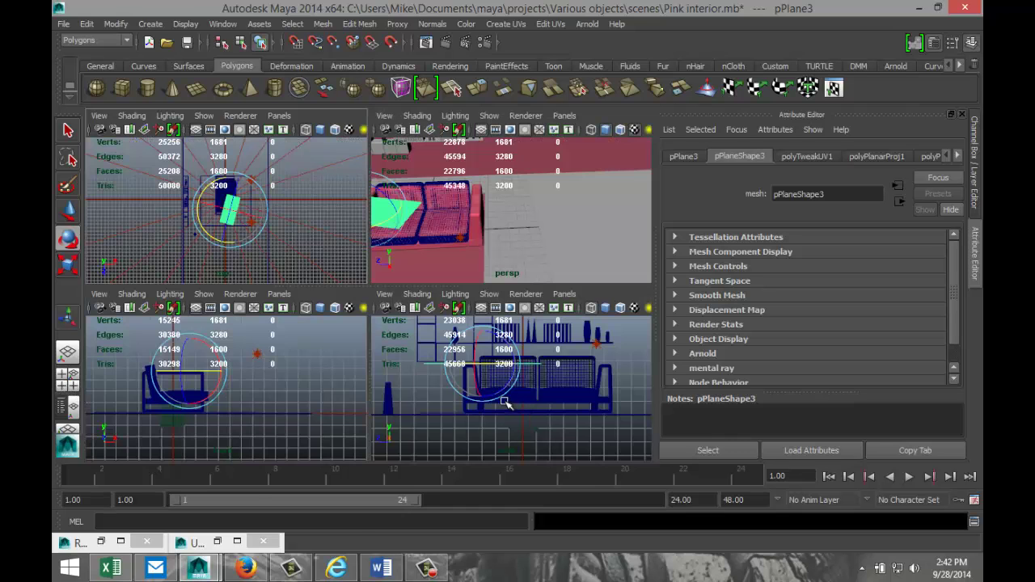
key(space)
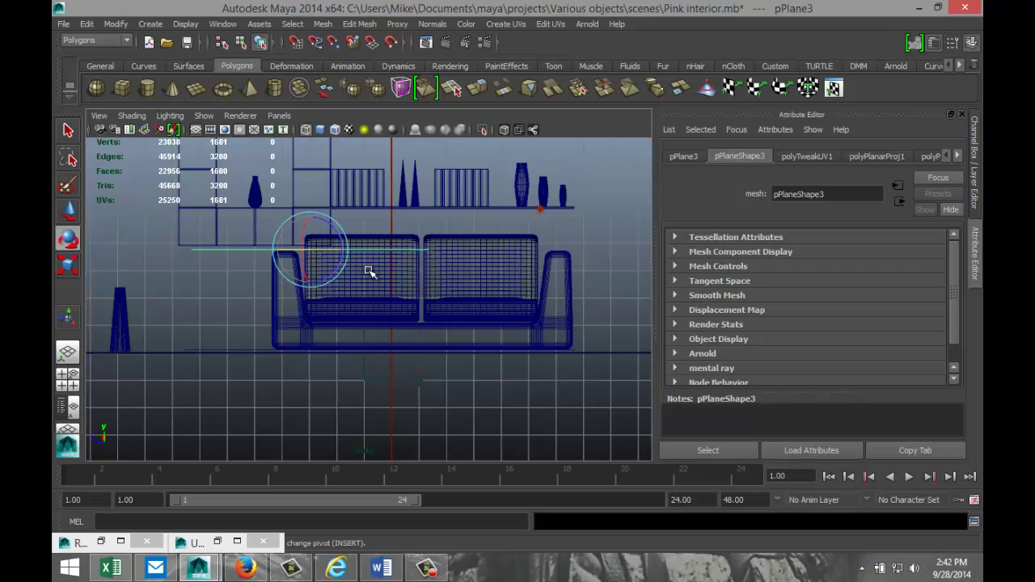
key(w)
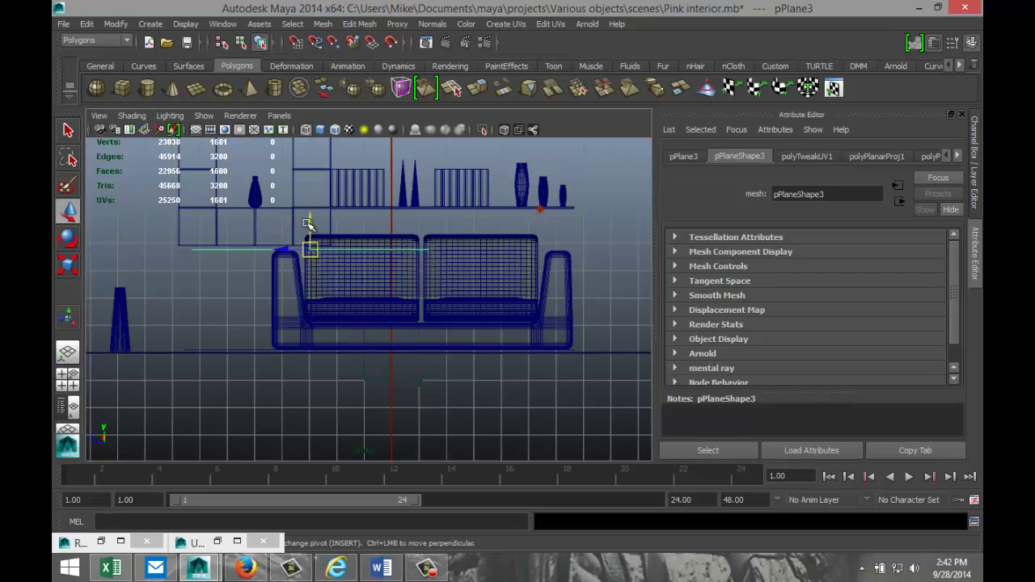
drag(308, 232, 307, 164)
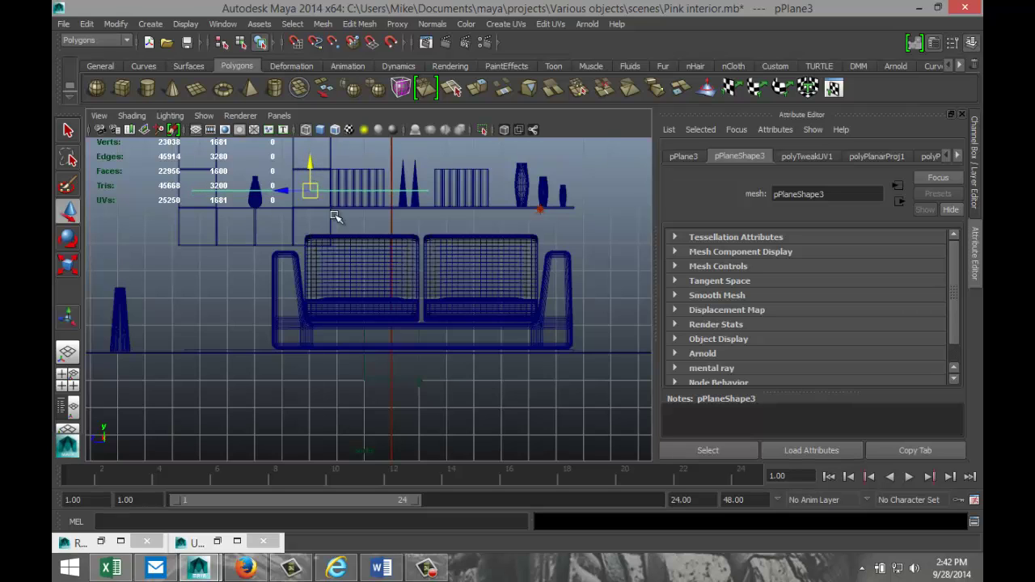
Return to the perspective view and zoom in frontally on the plane above the sofa.
click(68, 376)
key(space)
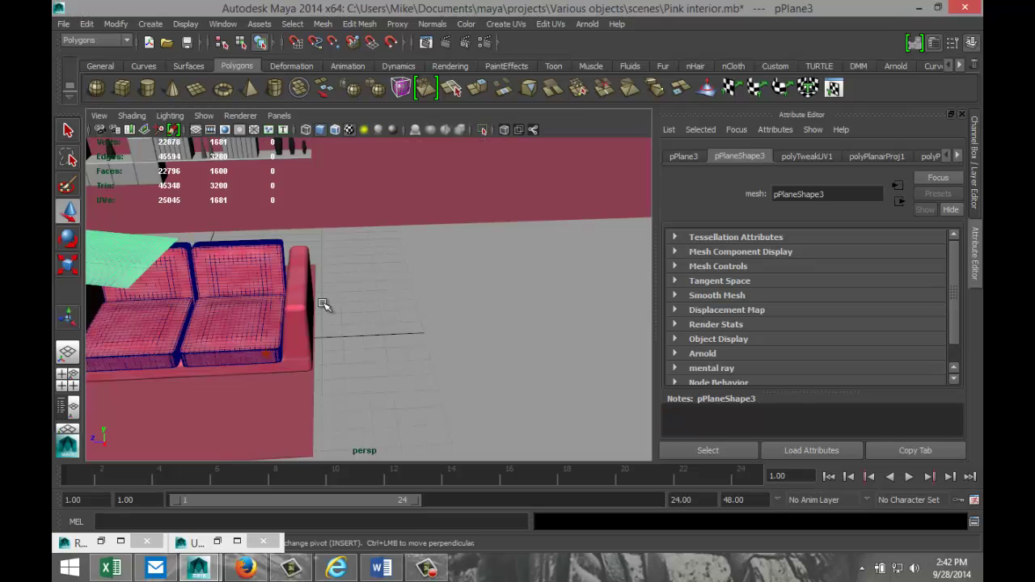
scroll(323, 303, down, 5)
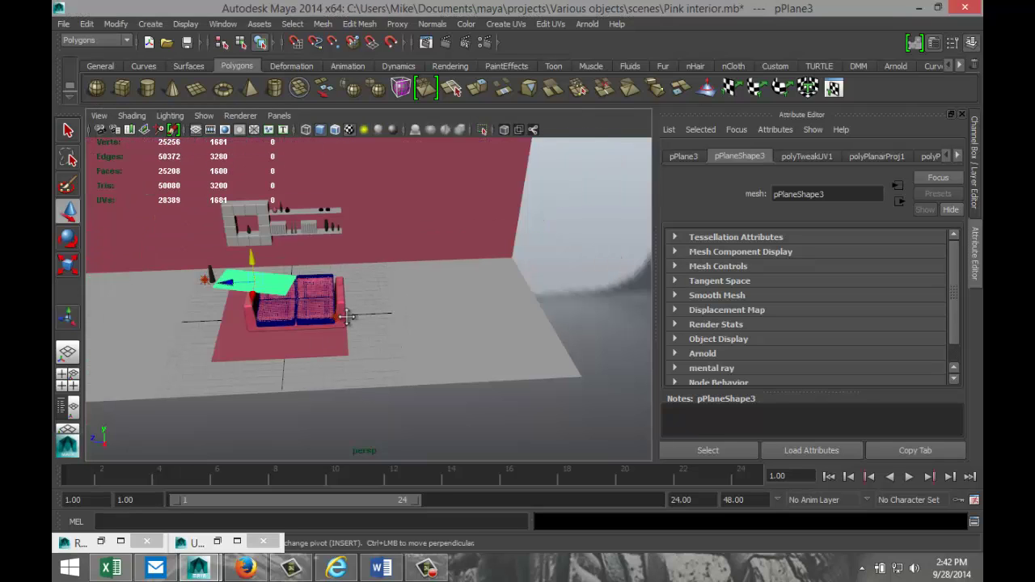
alt+drag(347, 315, 453, 314)
scroll(454, 314, up, 3)
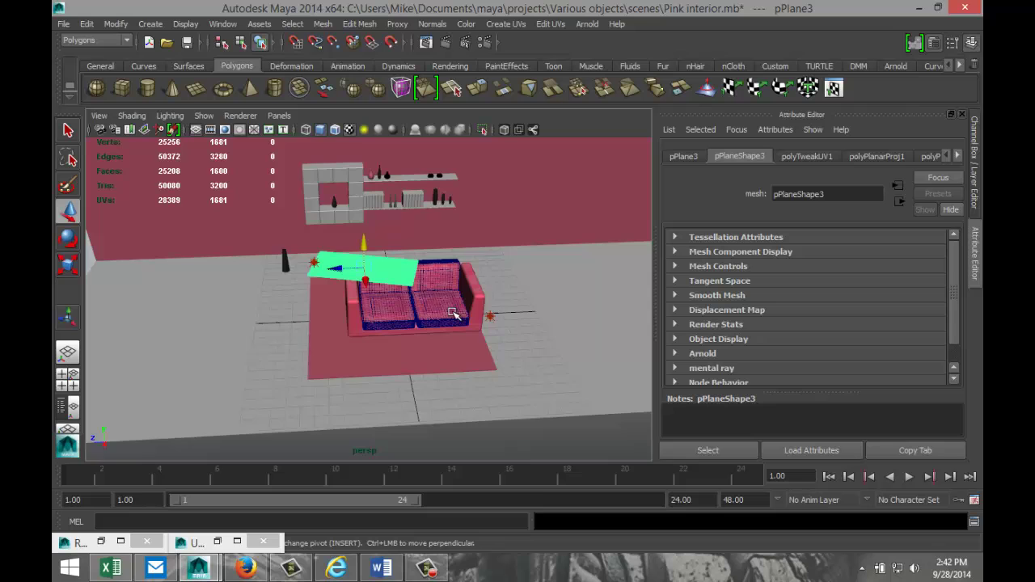
scroll(454, 314, up, 3)
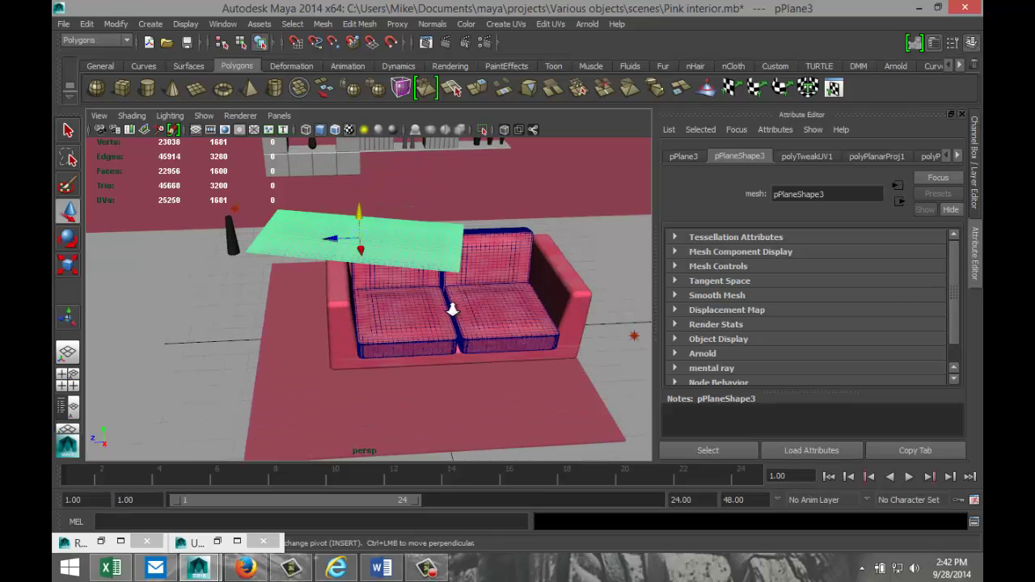
scroll(452, 309, up, 3)
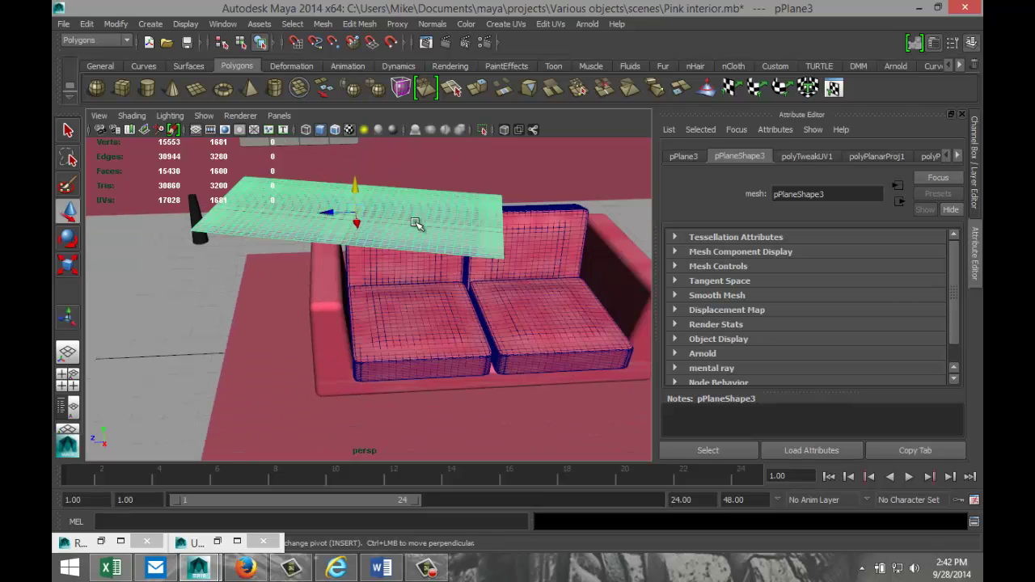
Convert the plane into an nCloth with nMesh > Create nCloth in the nDynamics menu set.
click(115, 40)
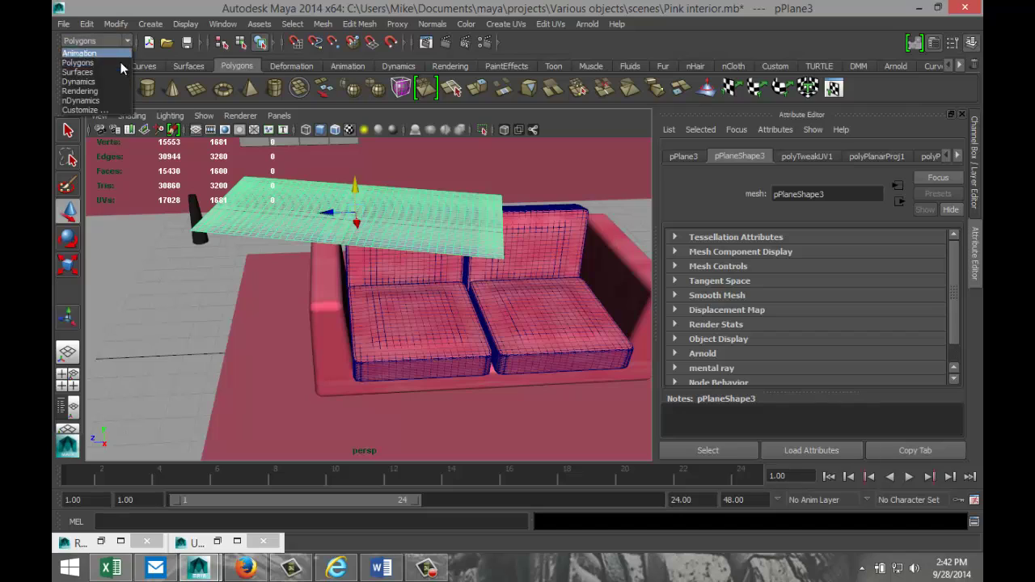
click(115, 100)
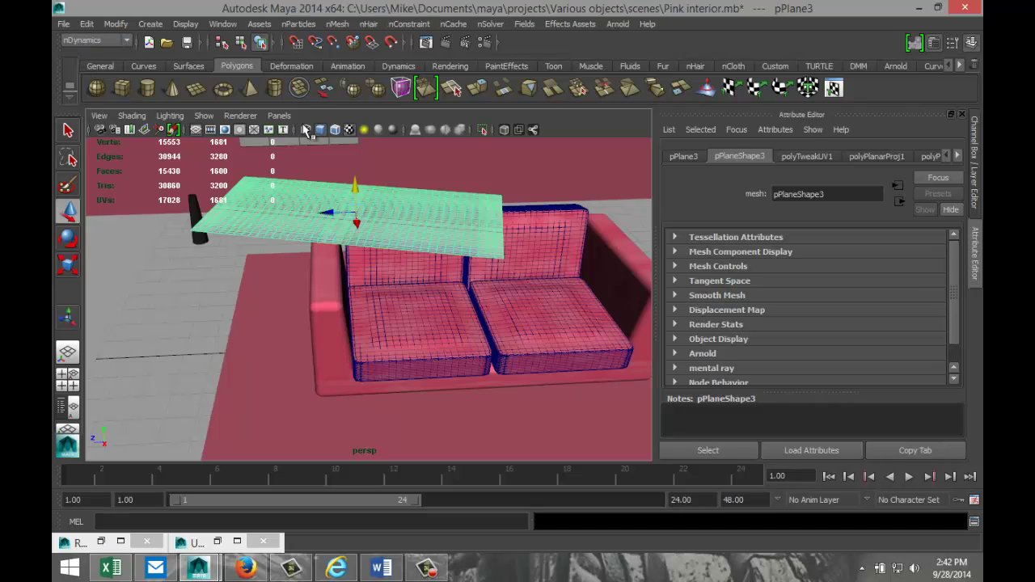
click(337, 24)
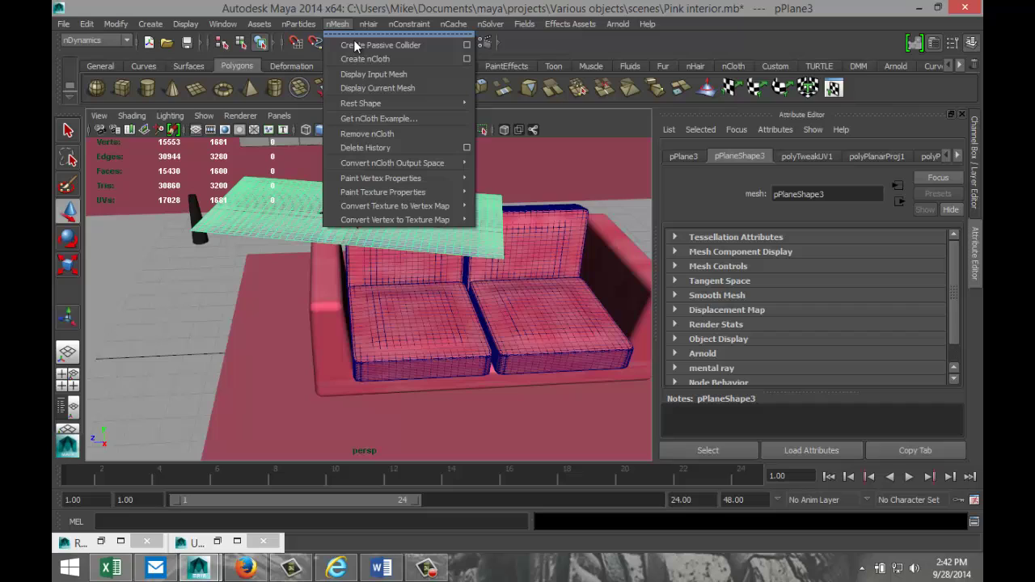
click(368, 59)
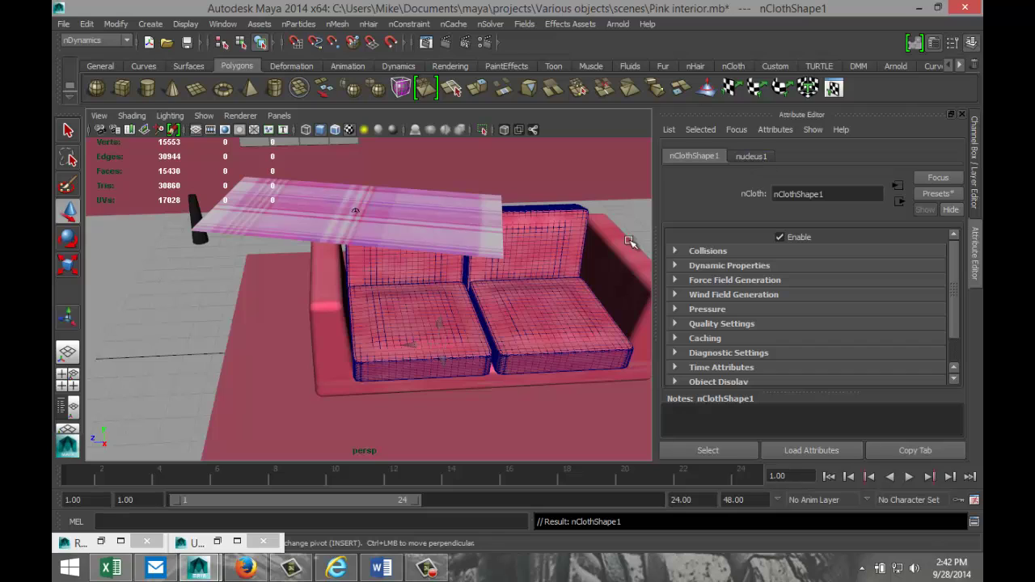
click(462, 207)
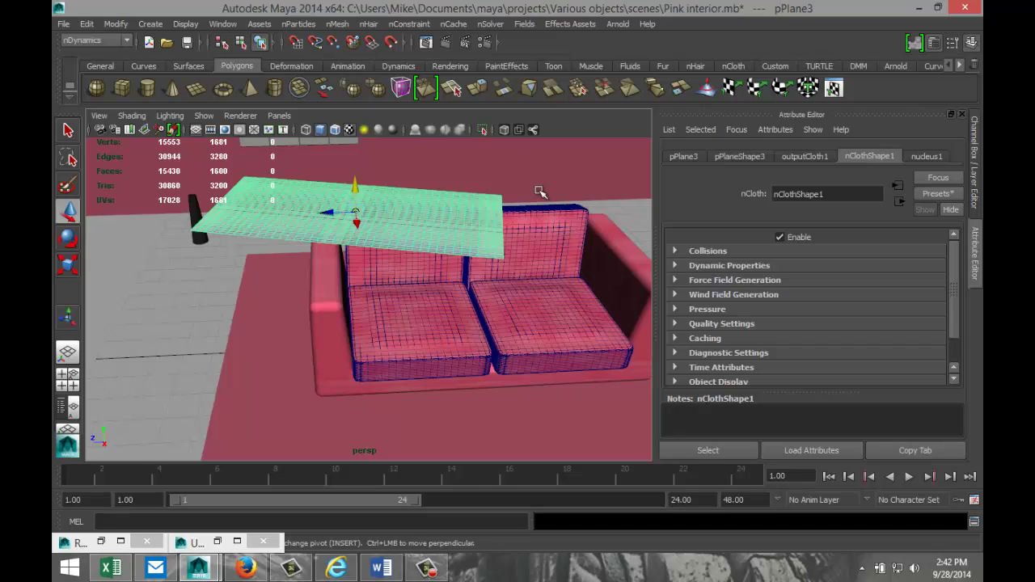
Add a gravity field and set the playback end frame to 200.
click(525, 24)
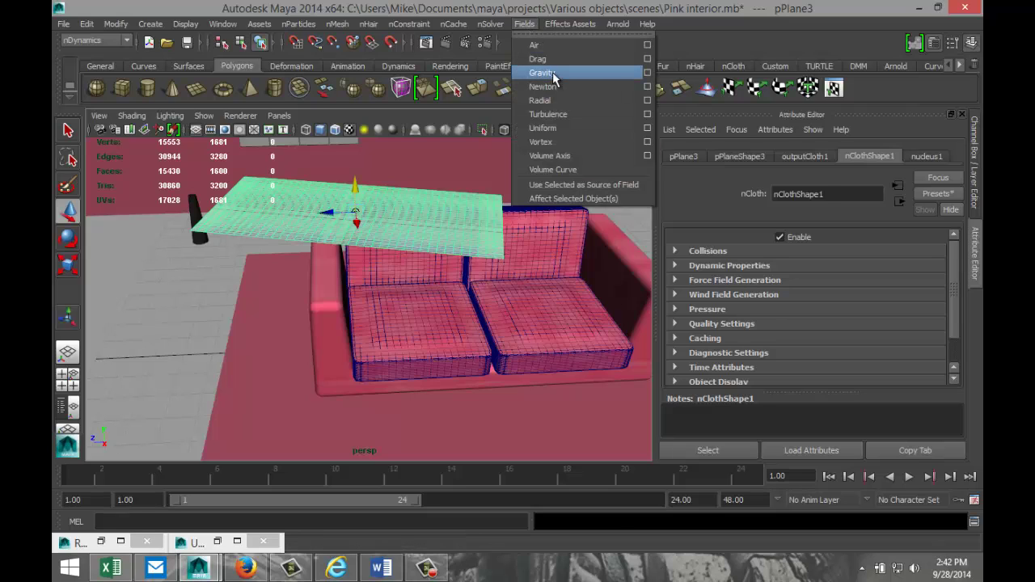
click(541, 73)
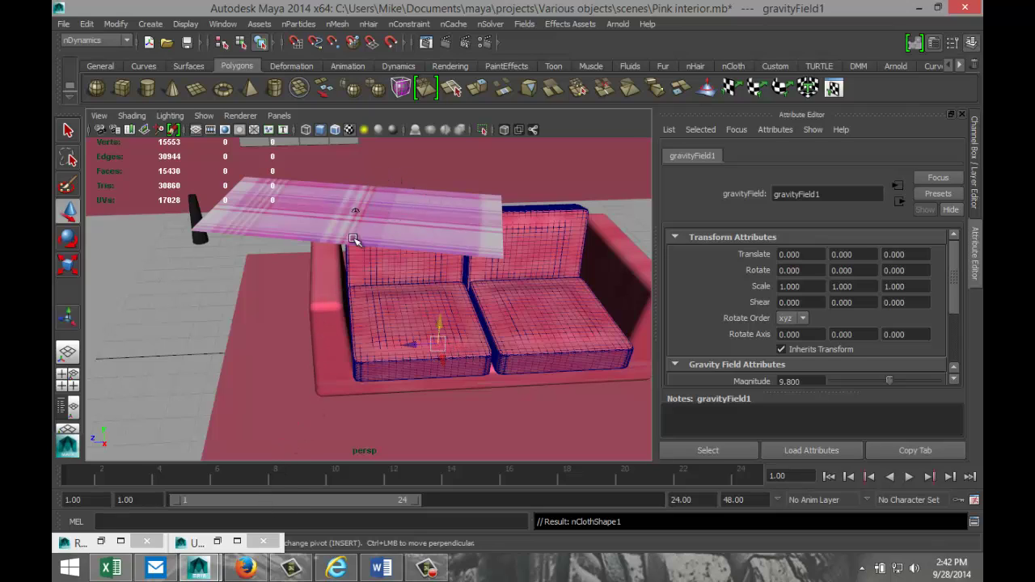
click(707, 500)
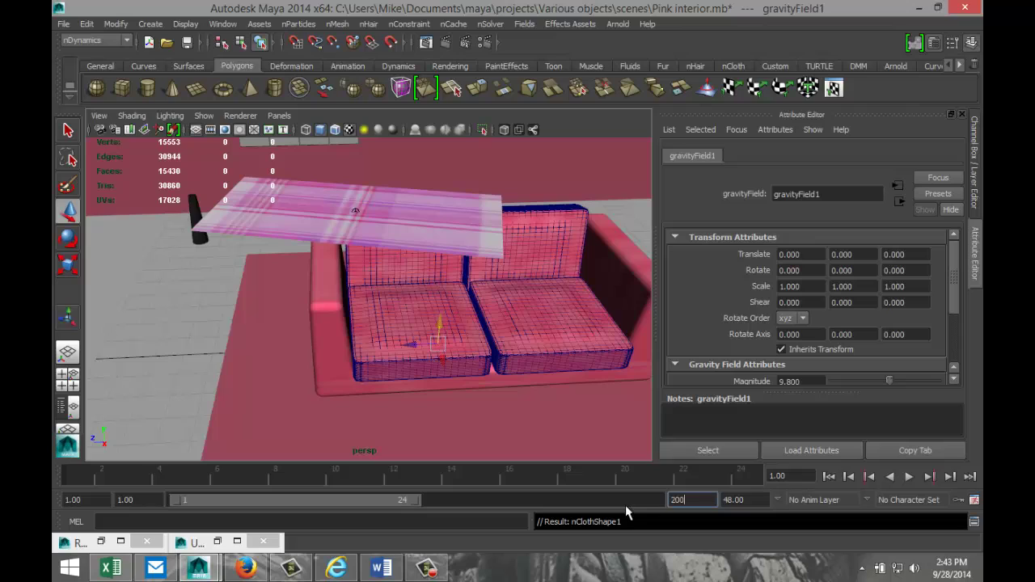
click(762, 500)
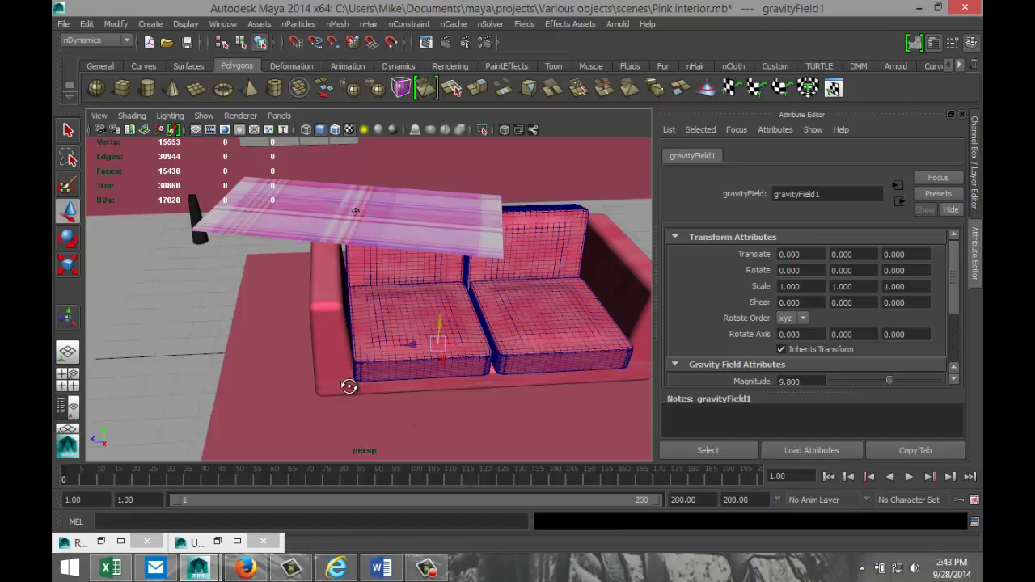
alt+drag(346, 383, 337, 397)
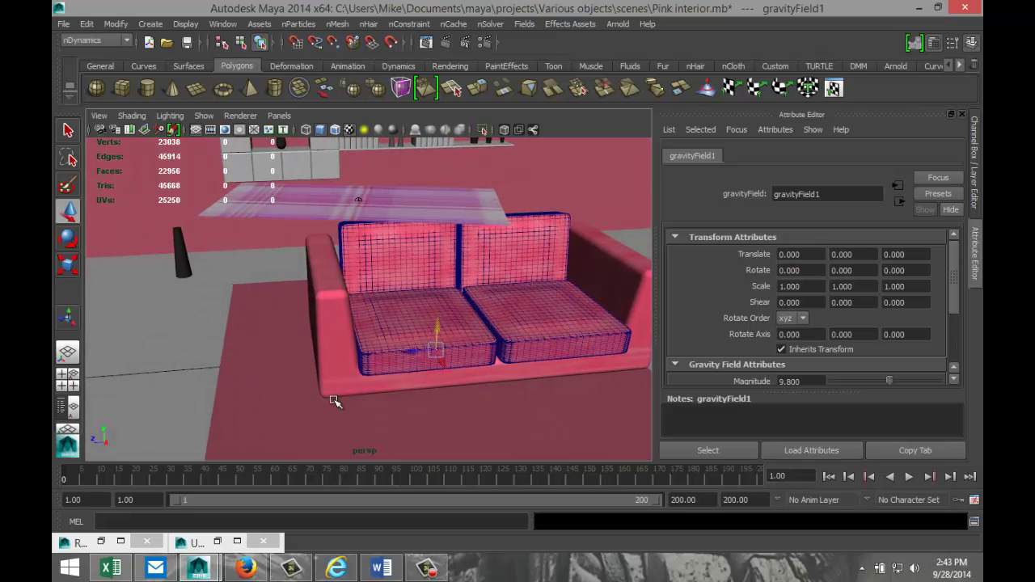
Select the sofa frame plus its four cushions and combine them into one mesh.
click(338, 314)
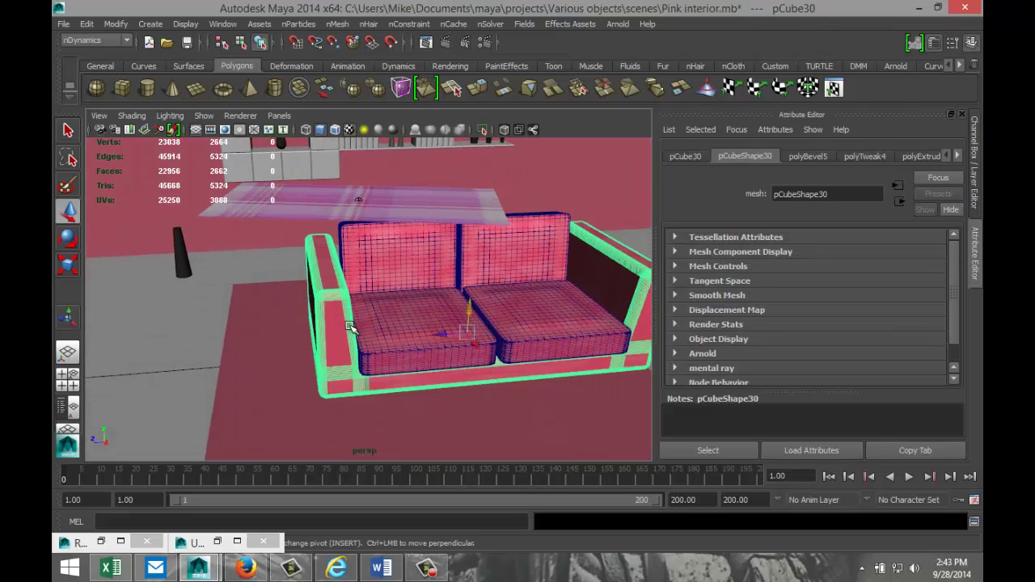
shift+click(397, 254)
shift+click(388, 321)
shift+click(512, 266)
shift+click(518, 315)
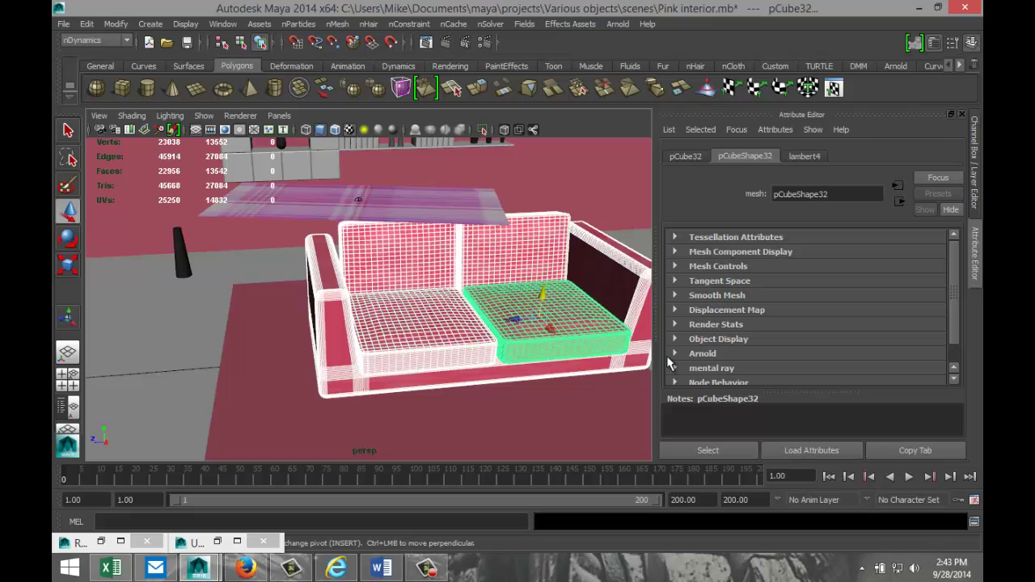
click(123, 39)
click(118, 62)
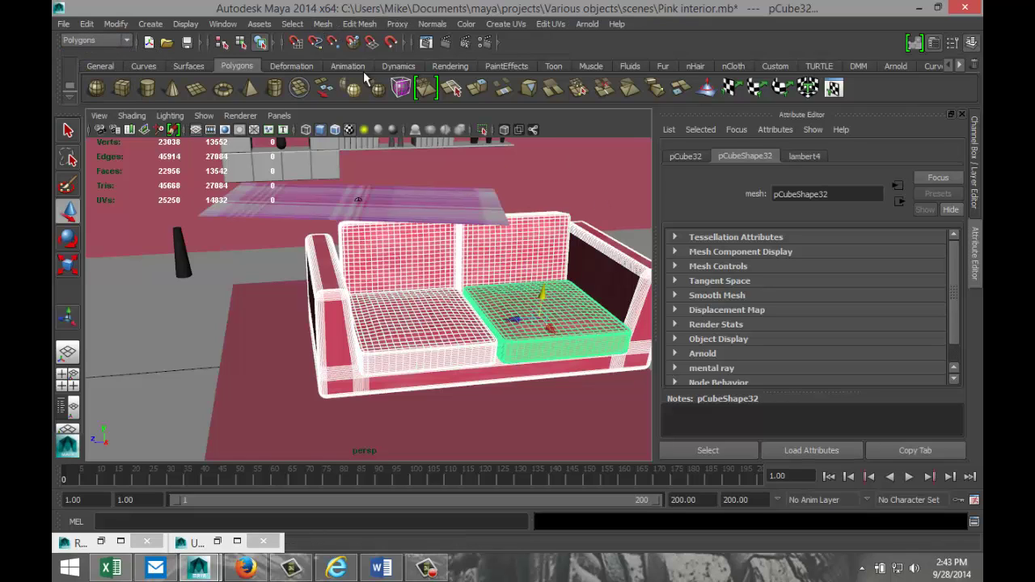
click(322, 24)
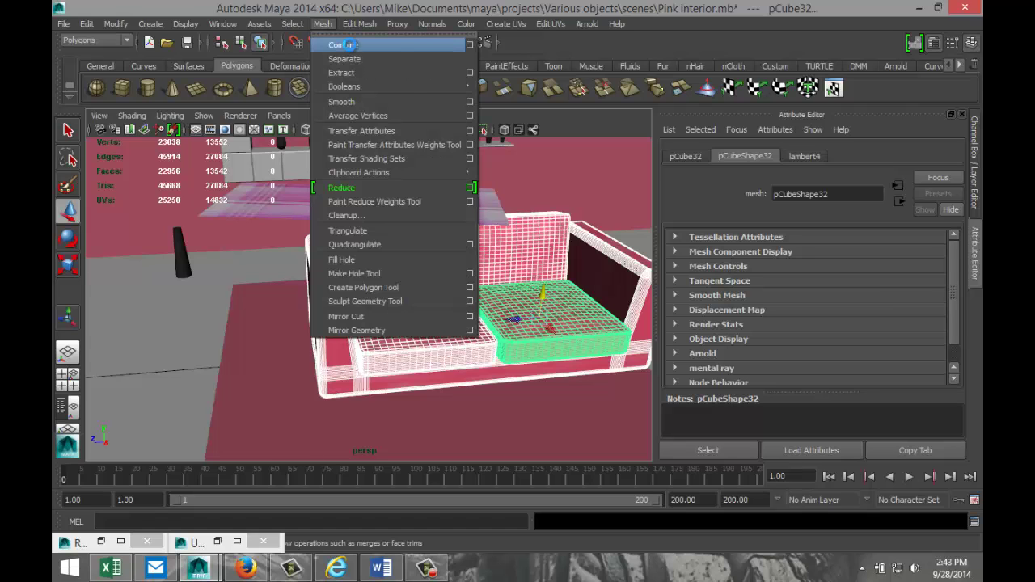
click(343, 45)
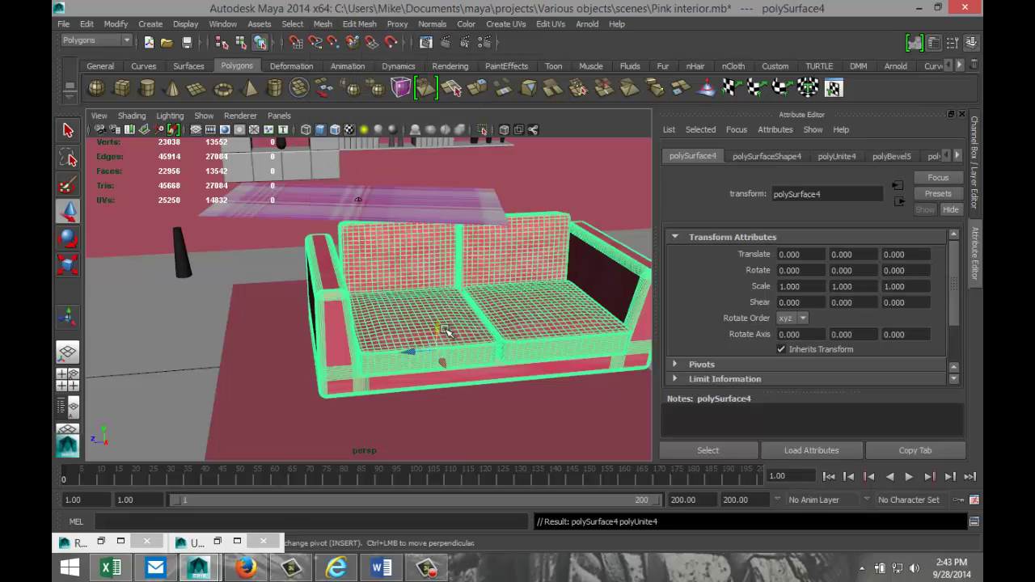
Switch back to the nDynamics menu set and bring up the nMesh menu.
click(96, 40)
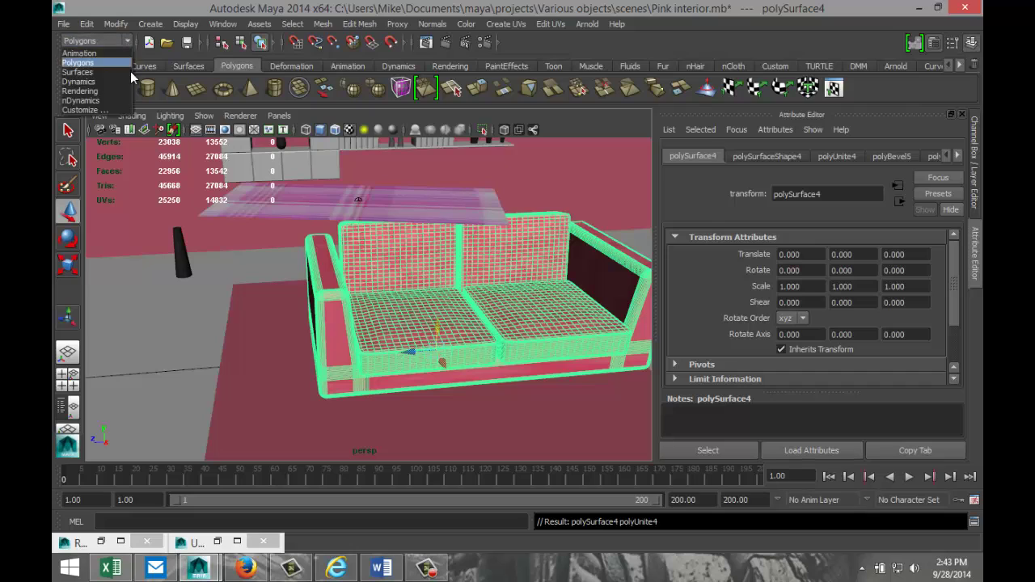
click(122, 99)
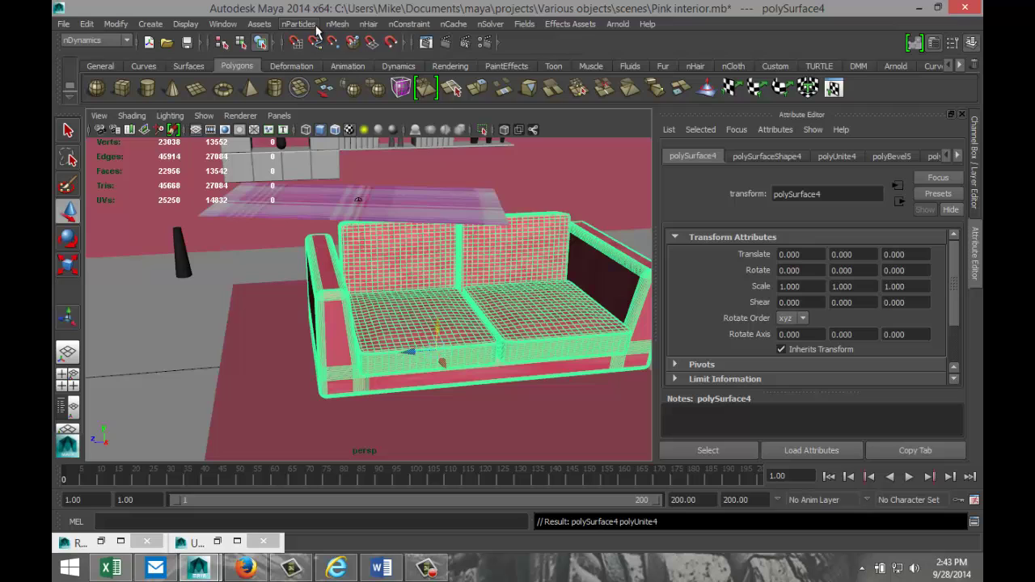
click(422, 26)
click(428, 26)
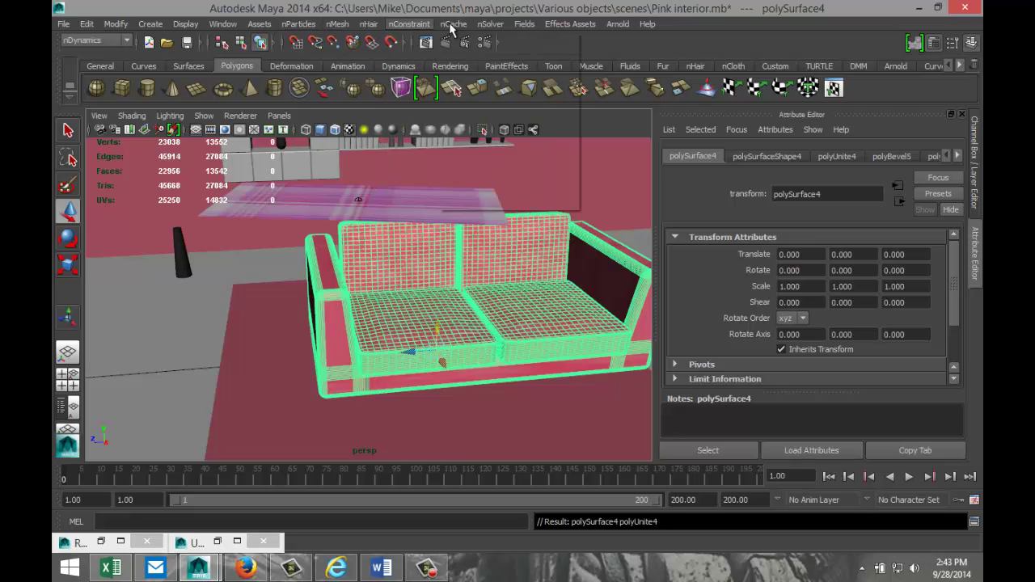
click(422, 26)
mouse_move(336, 27)
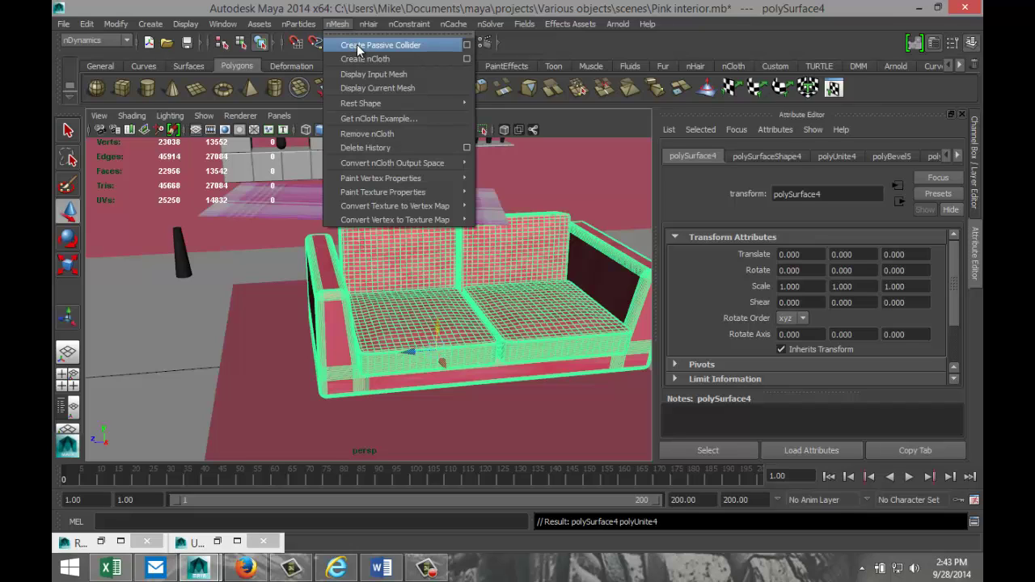
Make the combined sofa a passive collider and play until the blanket drapes over its arm.
click(357, 45)
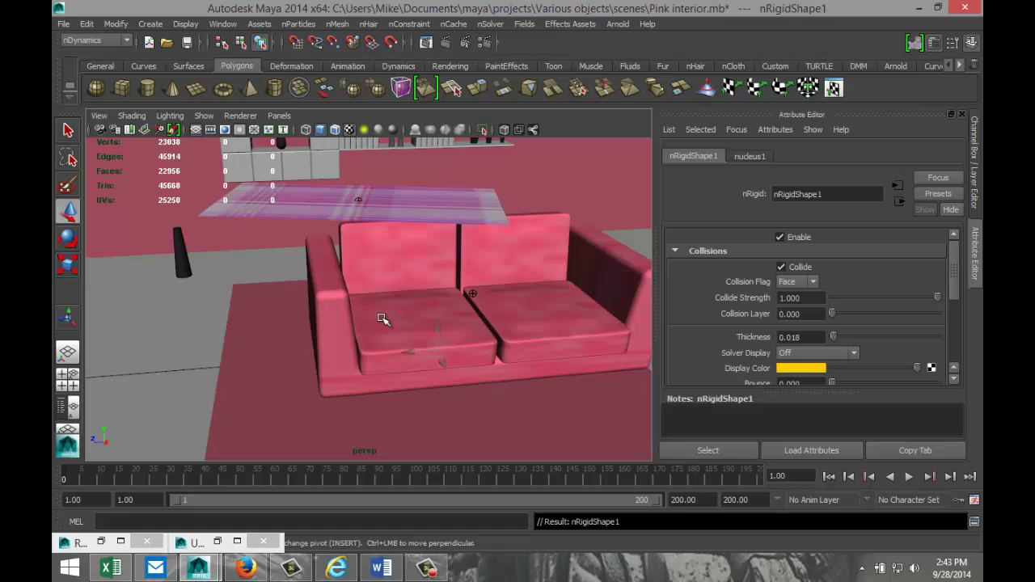
alt+drag(439, 358, 399, 371)
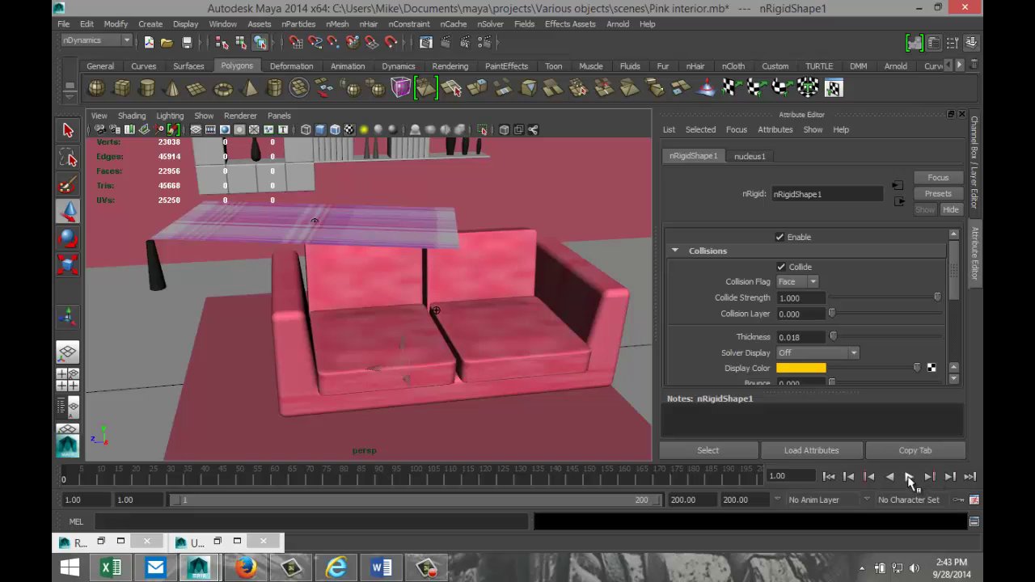
click(909, 477)
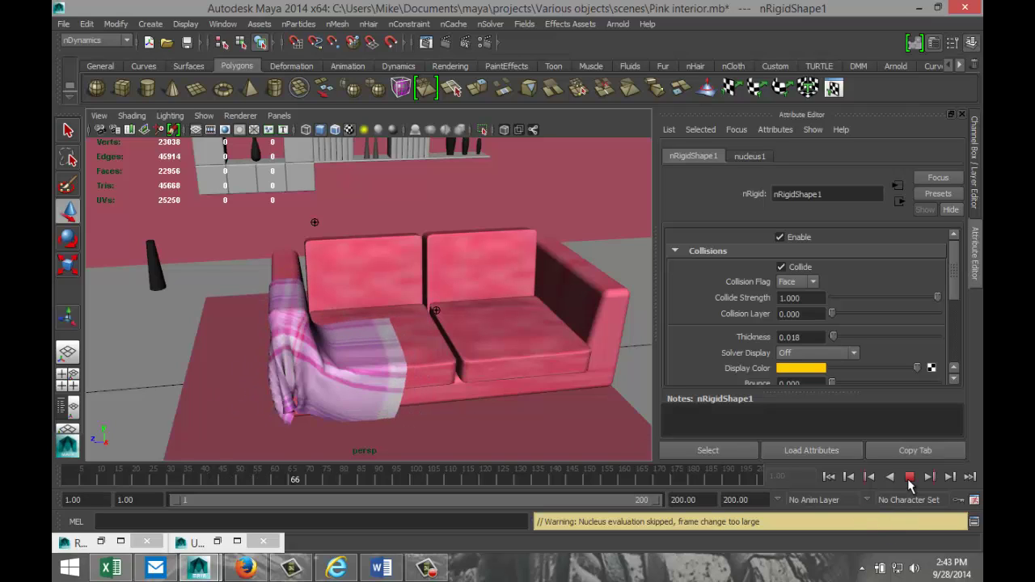
click(909, 477)
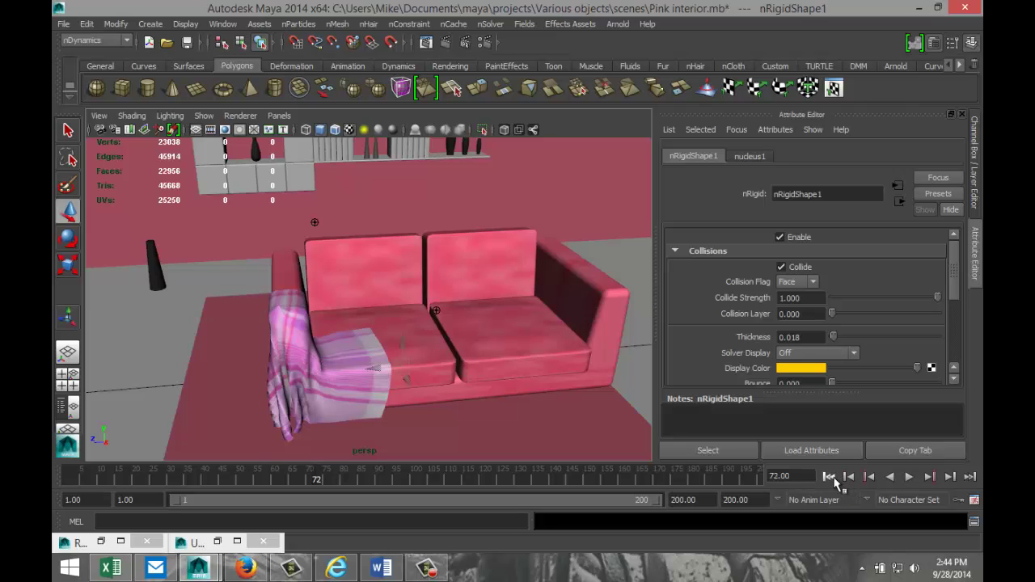
Rewind to frame 1 and move the cloth plane higher, over the sofa's left side.
click(829, 477)
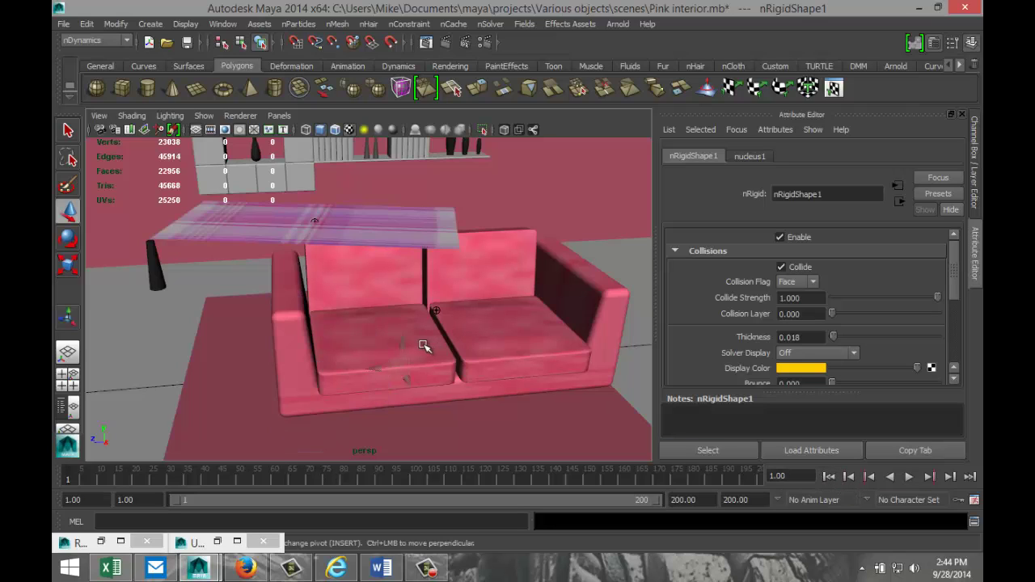
alt+drag(423, 341, 414, 397)
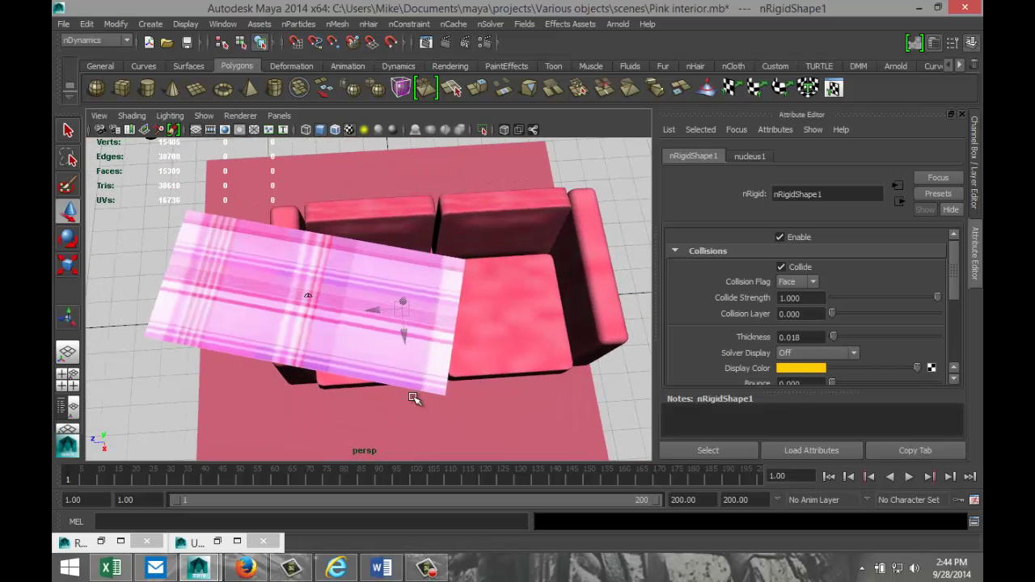
click(394, 277)
drag(306, 292, 310, 227)
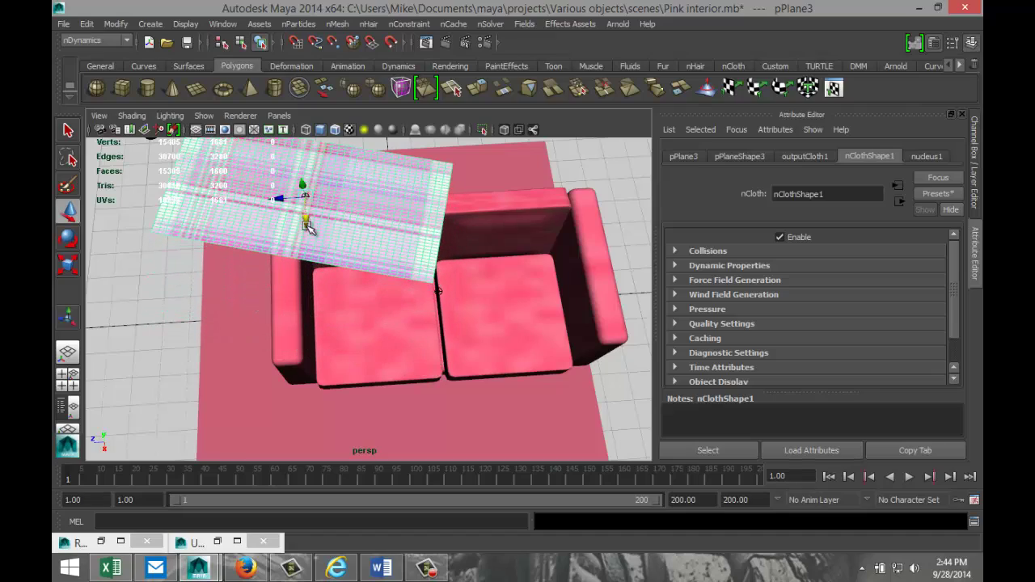
alt+drag(287, 338, 284, 289)
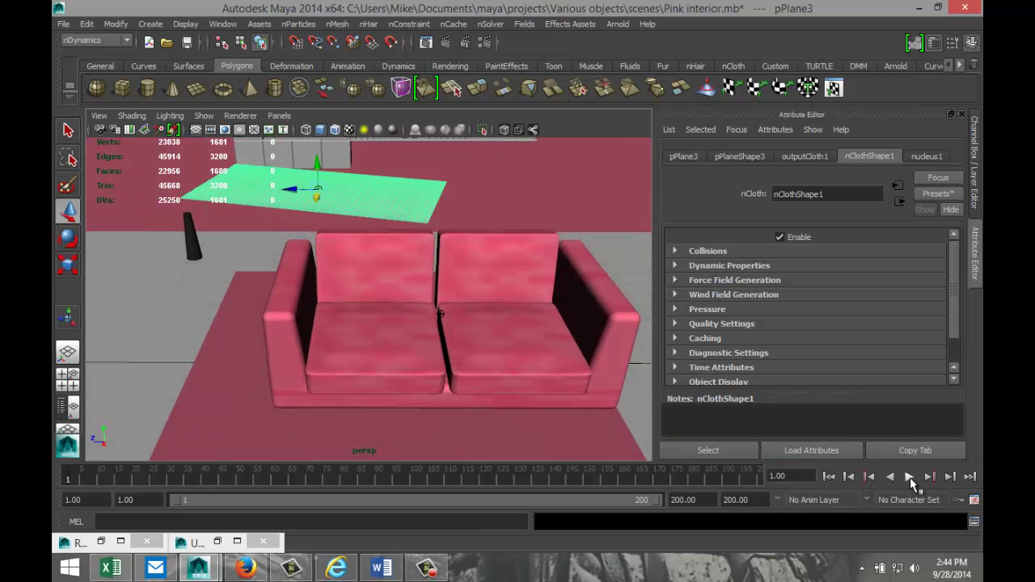
Play the cloth simulation to frame 81 and orbit around to inspect the drape.
click(909, 477)
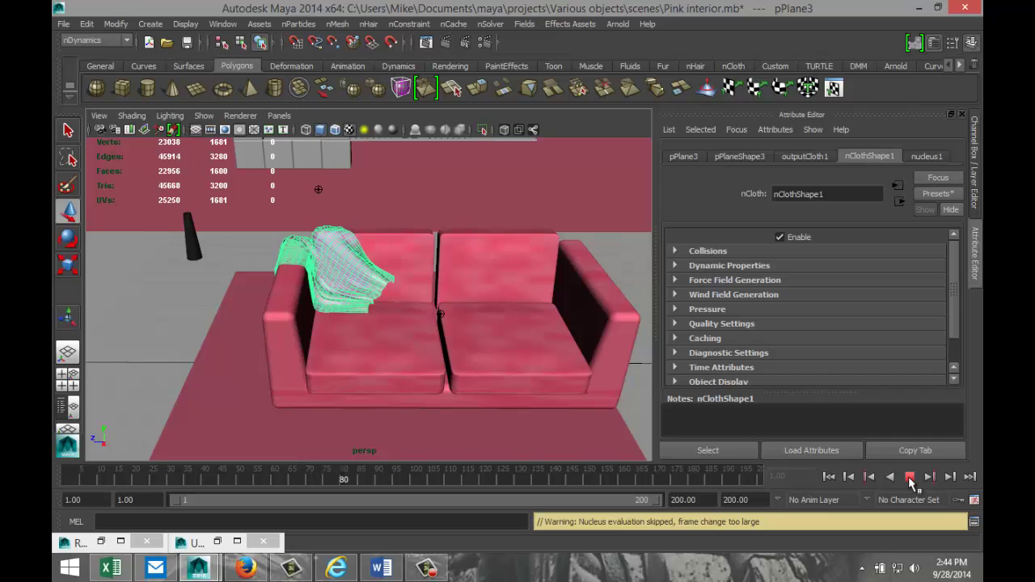
click(909, 477)
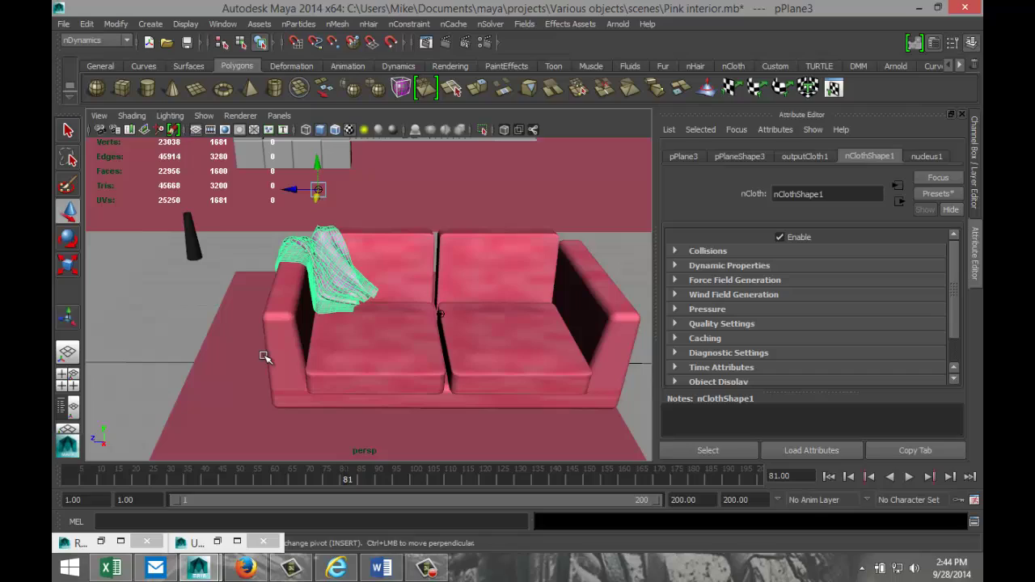
alt+drag(240, 340, 472, 261)
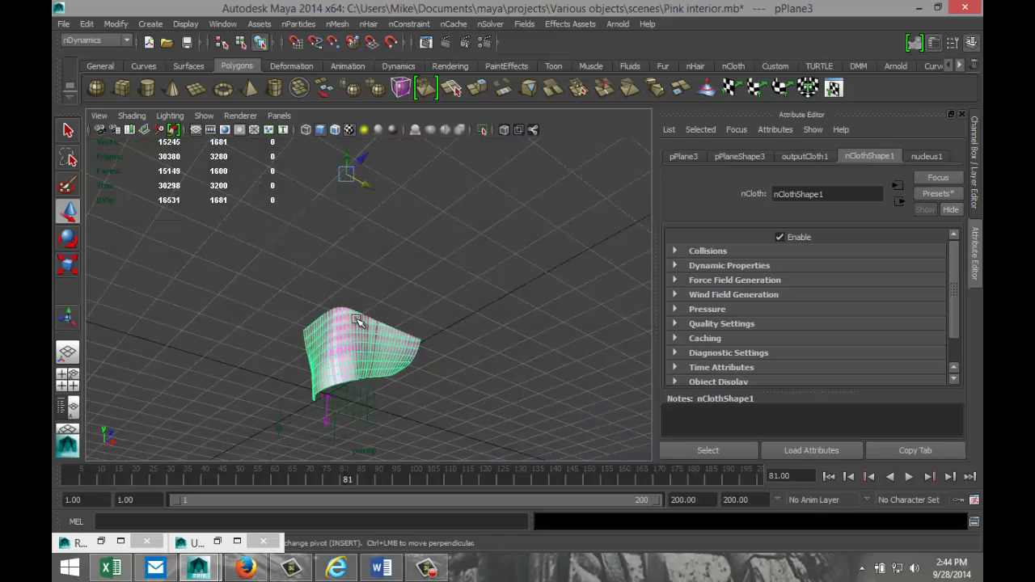
alt+drag(506, 345, 270, 412)
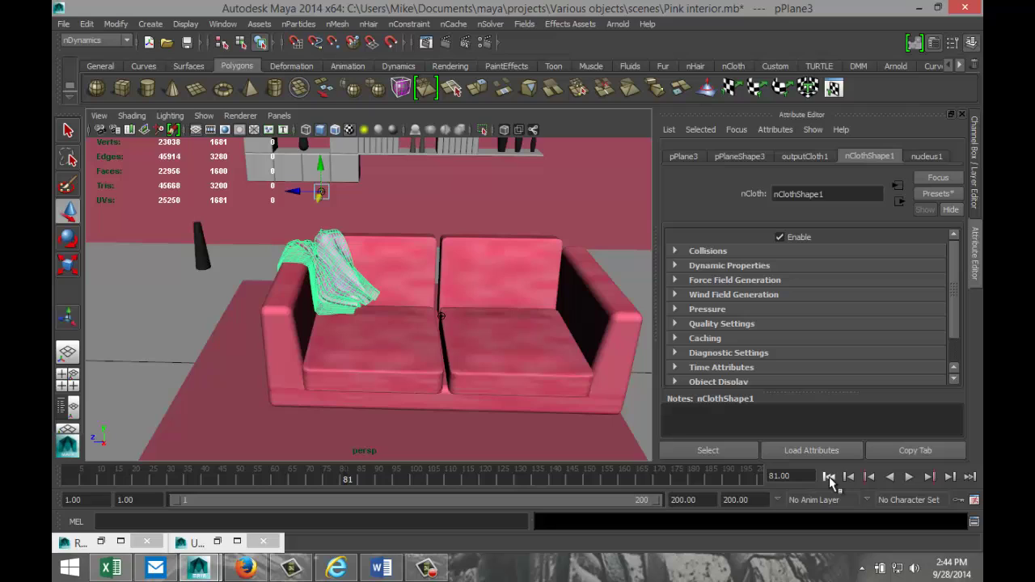
Rewind to frame 1 and select the rug under the sofa.
click(829, 477)
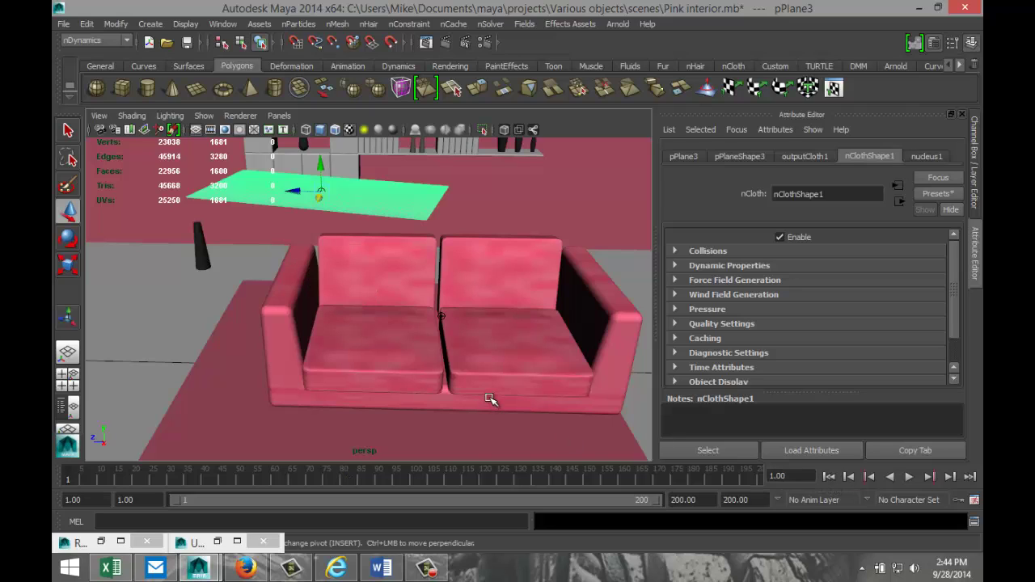
click(227, 407)
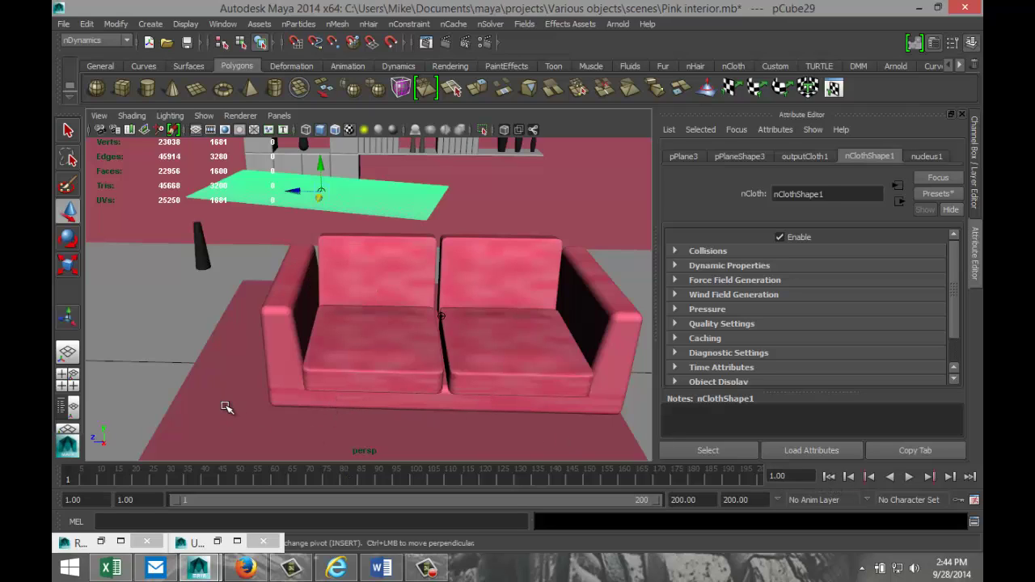
alt+drag(159, 398, 183, 397)
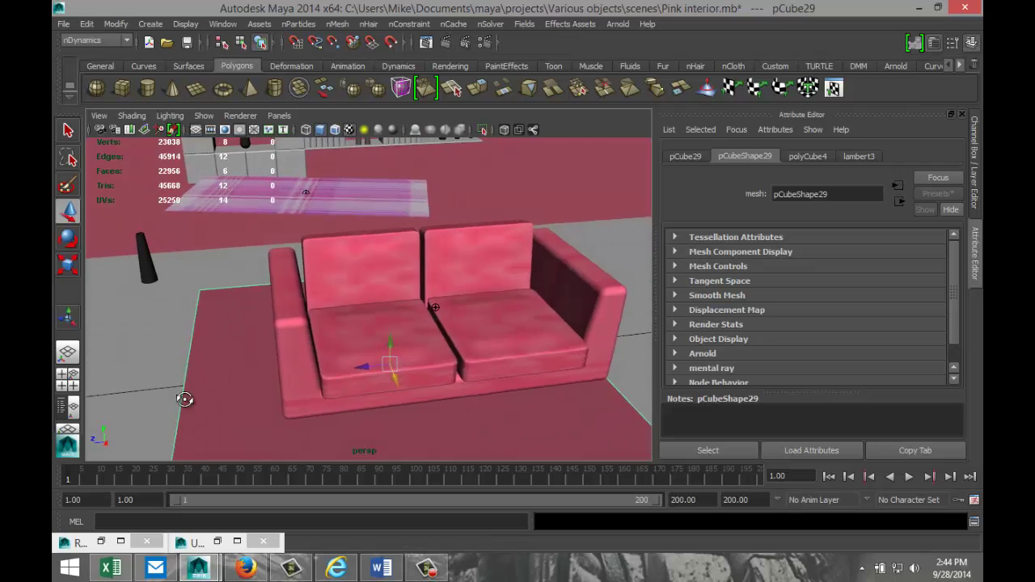
Make the plane on the sofa's left seat cushion a passive collider with nMesh > Create Passive Collider.
click(149, 357)
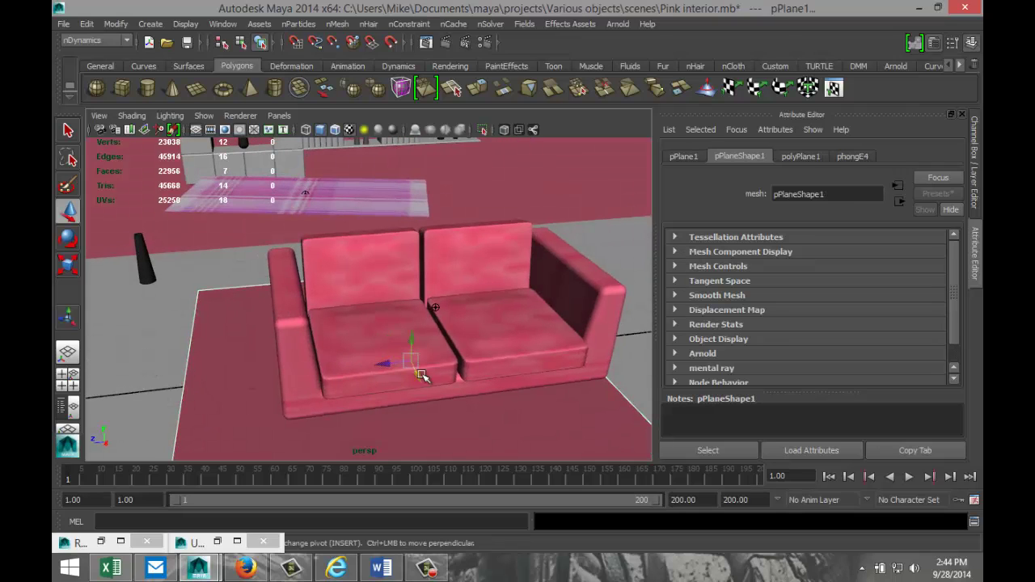
click(336, 26)
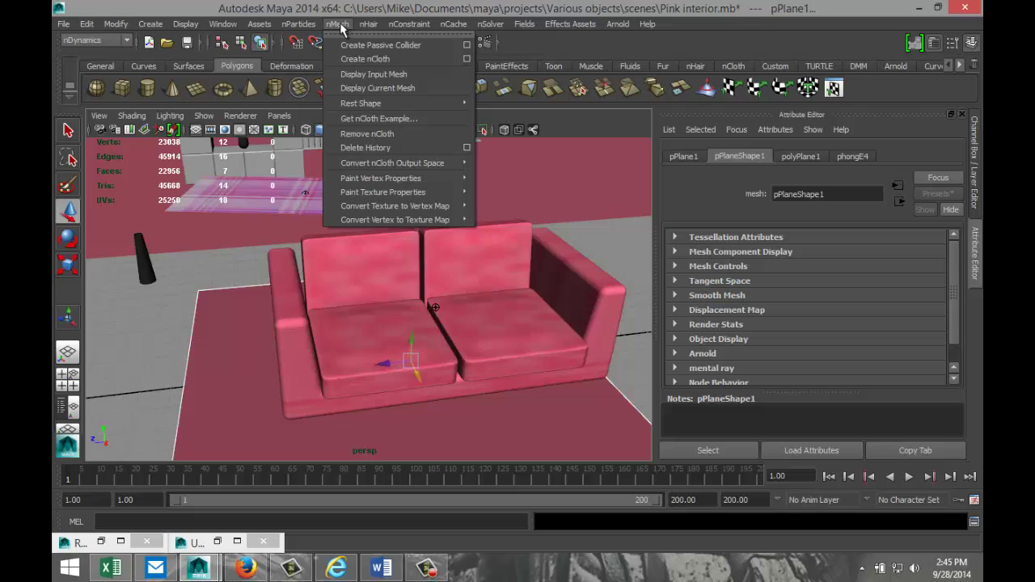
click(351, 47)
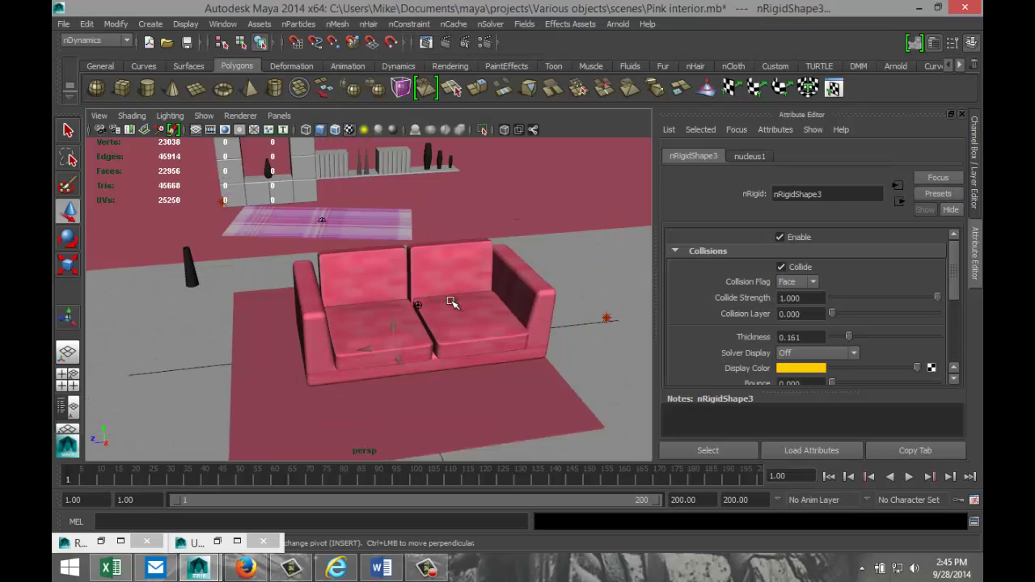
alt+drag(492, 337, 472, 348)
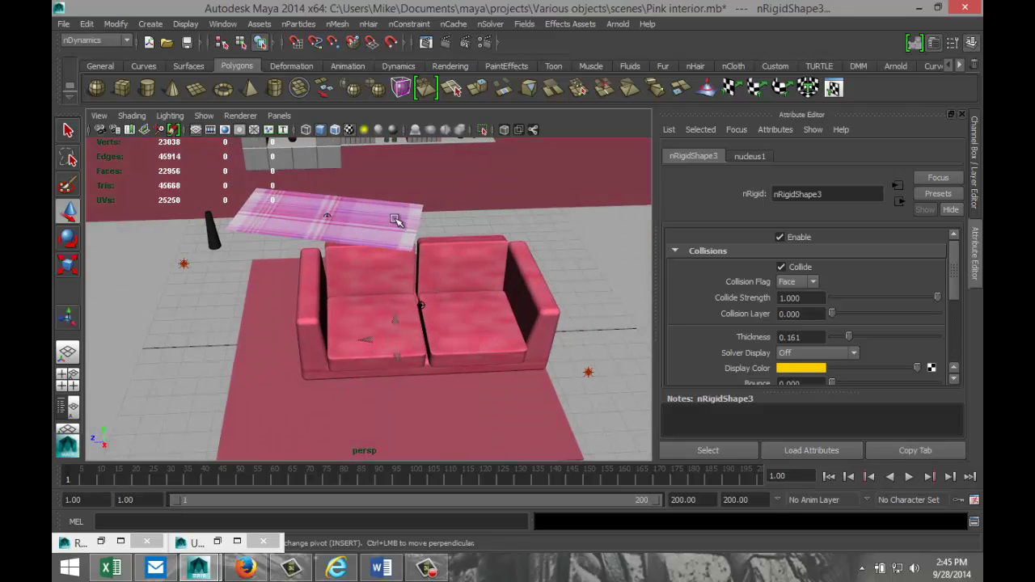
Replace the blanket's nClothShape1 settings with the tshirt preset.
click(396, 219)
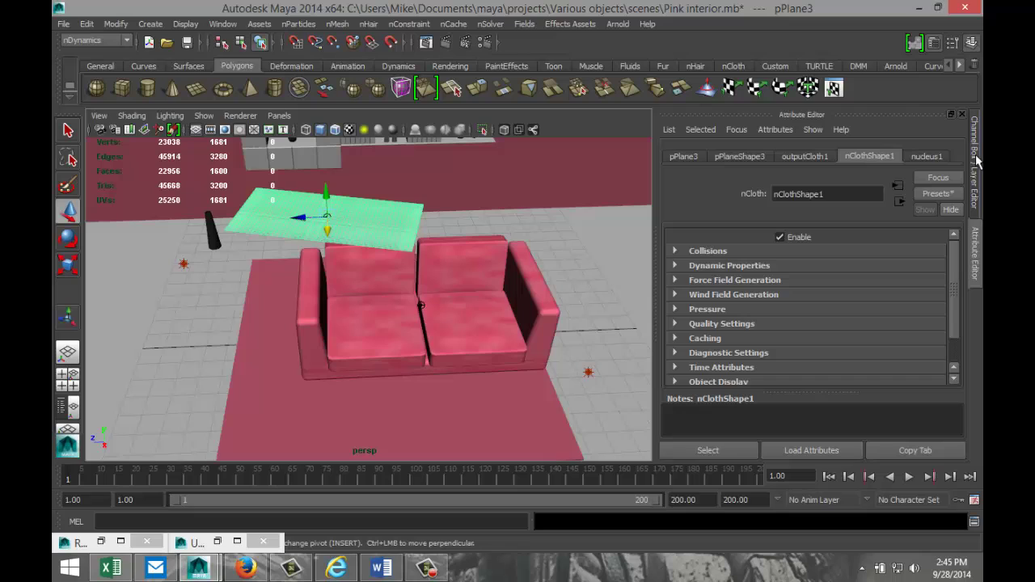
click(930, 156)
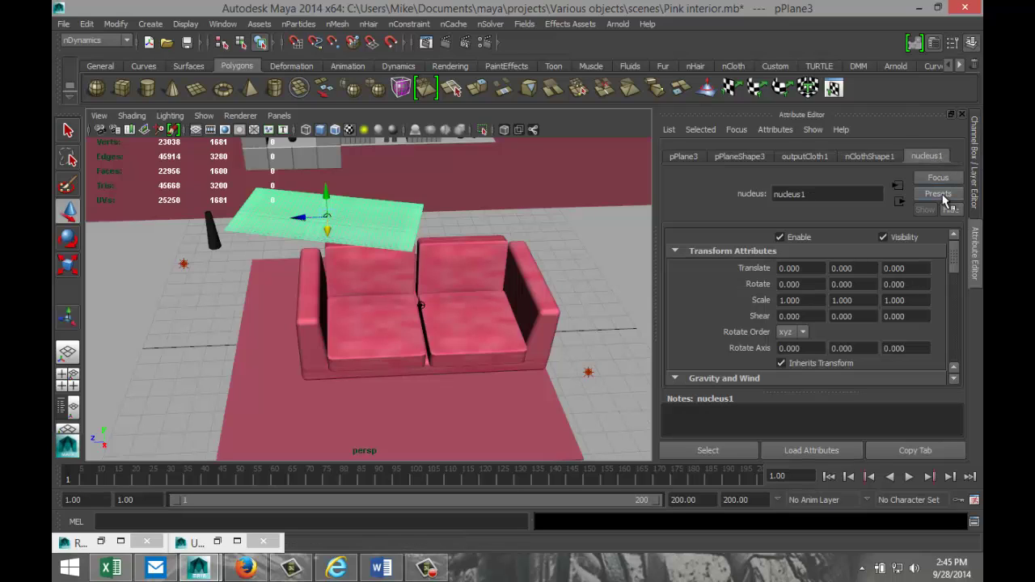
click(943, 197)
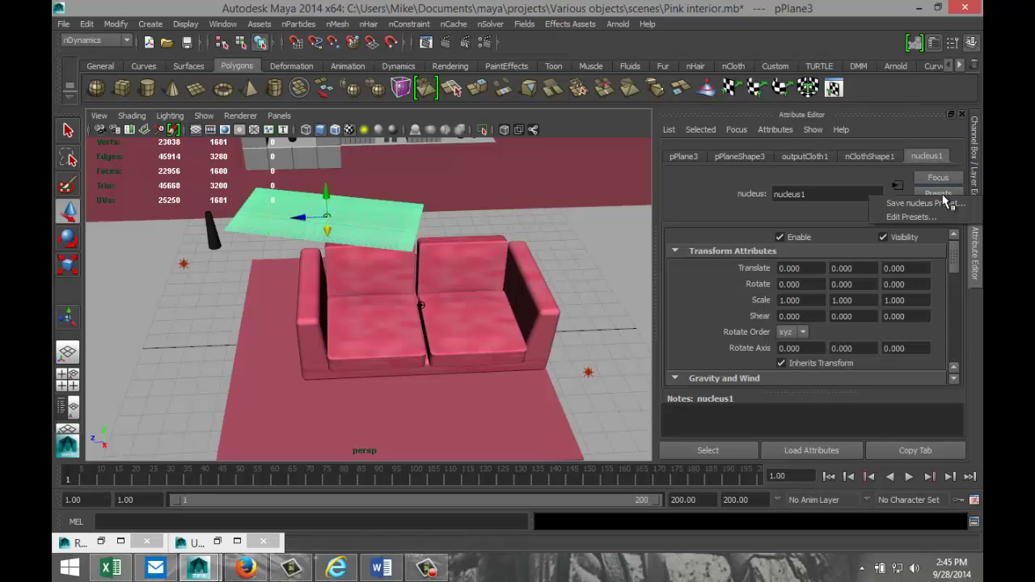
click(886, 158)
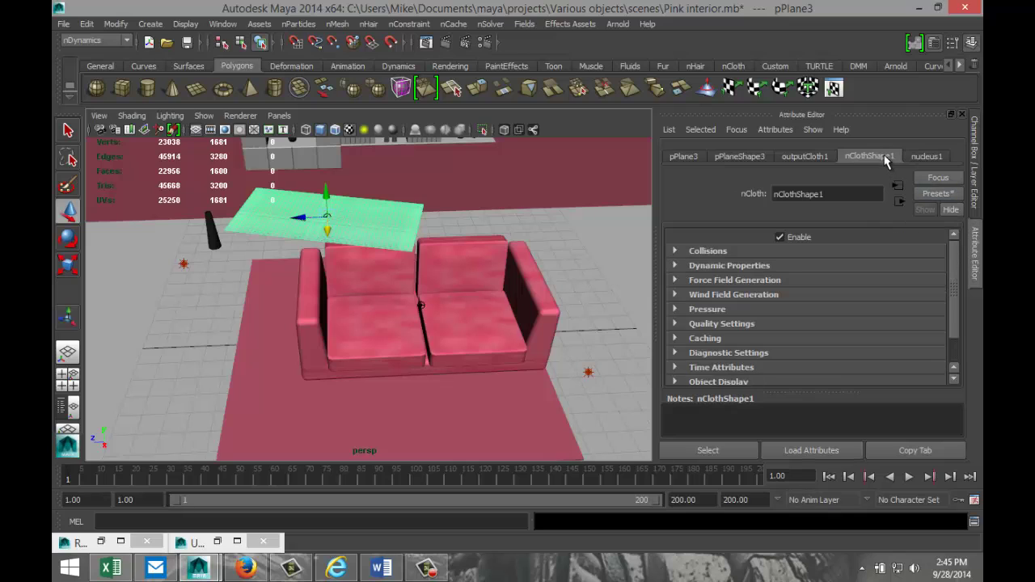
click(940, 195)
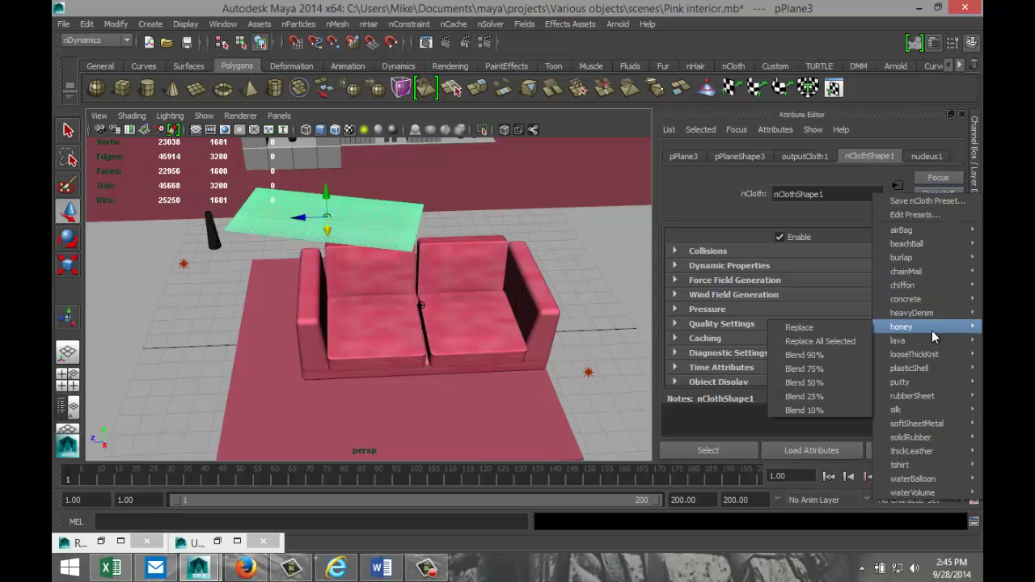
mouse_move(928, 339)
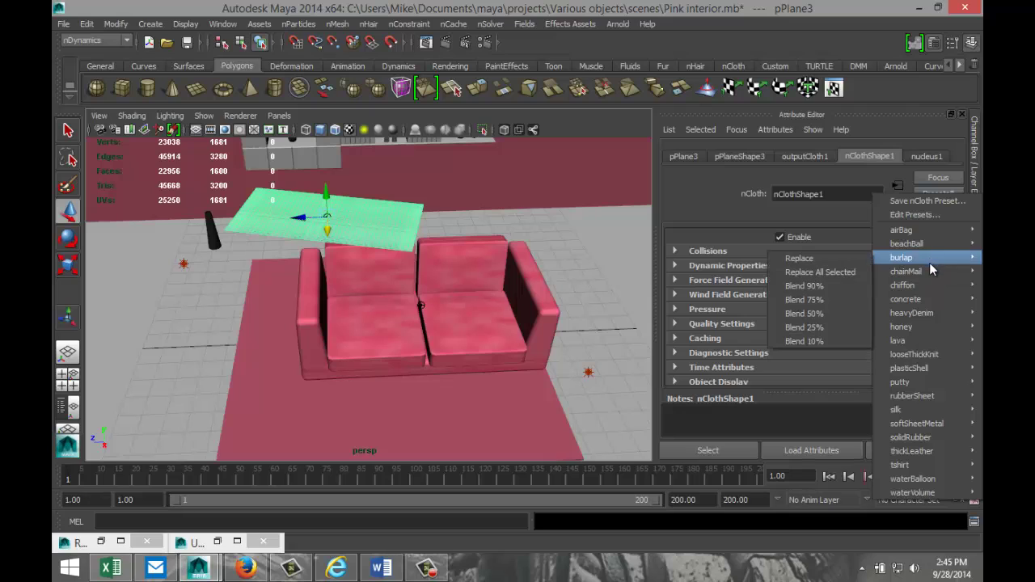
mouse_move(928, 414)
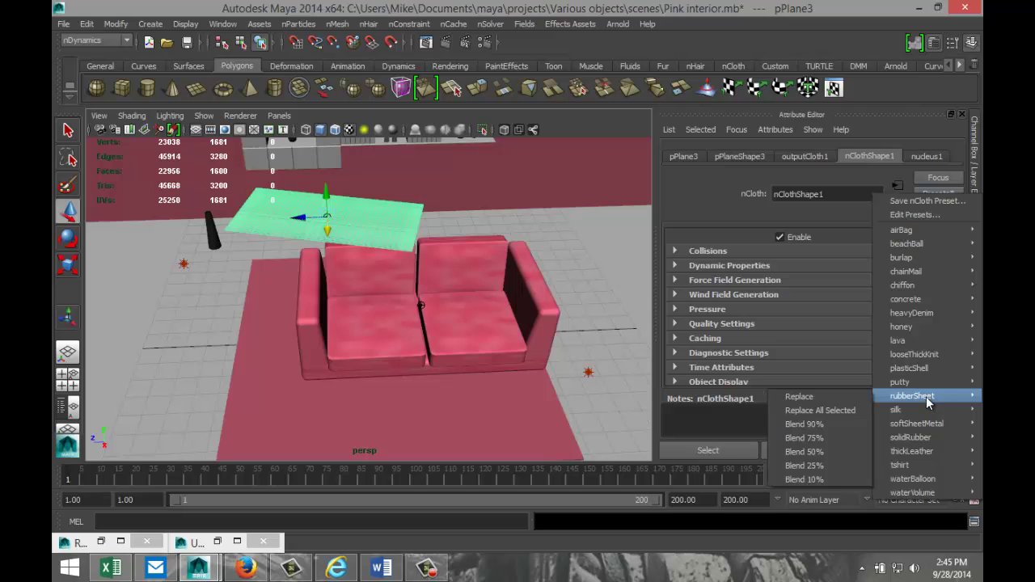
mouse_move(912, 466)
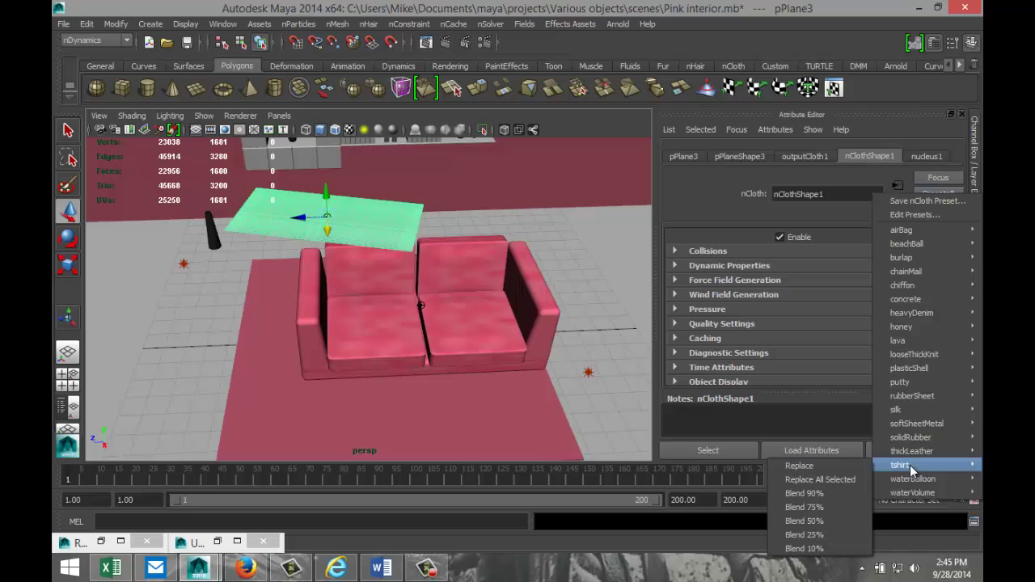
click(841, 466)
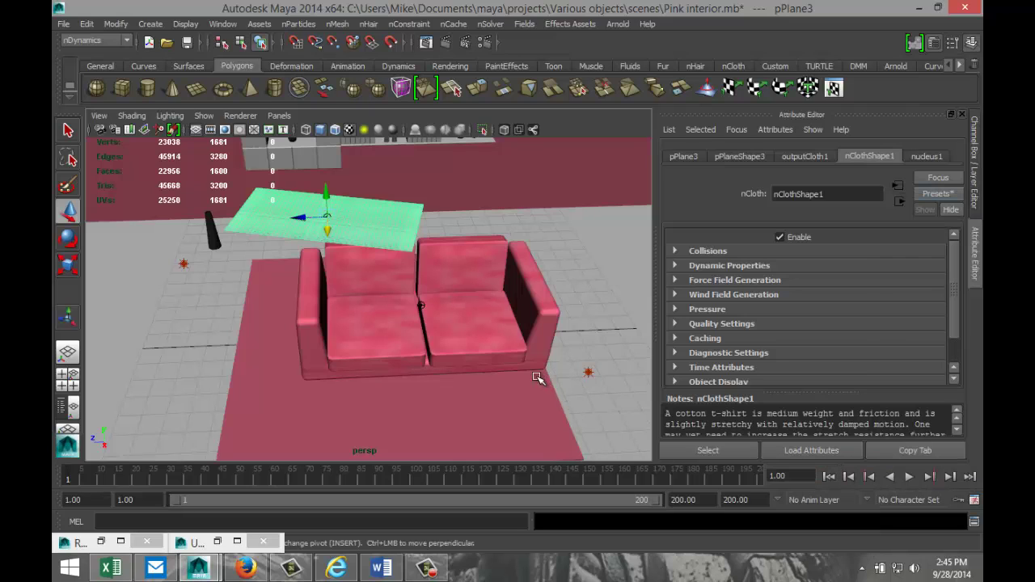
Play the tshirt-preset cloth simulation from a front view, stopping at frame 101.
mouse_move(496, 371)
alt+mouse_down()
mouse_move(488, 331)
mouse_move(499, 359)
alt+mouse_up()
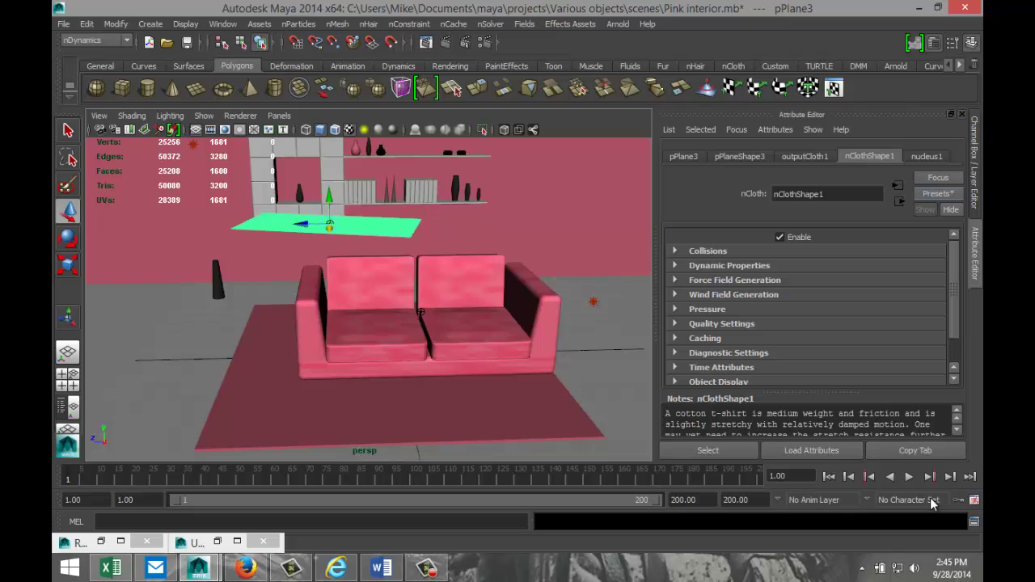
click(909, 478)
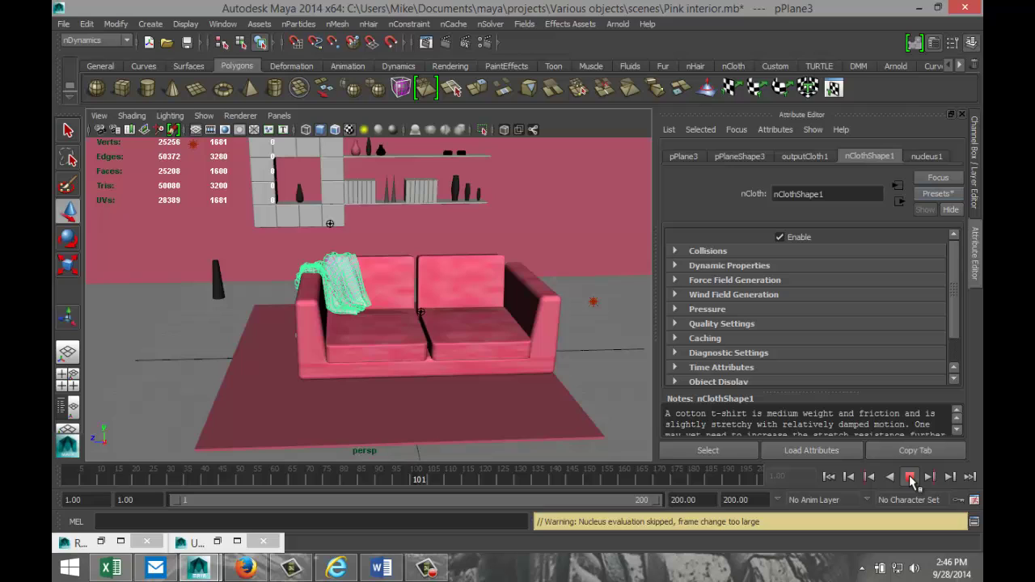
click(910, 477)
Zoom and orbit around the draped blanket to inspect it on the armrest and seat.
scroll(455, 401, up, 6)
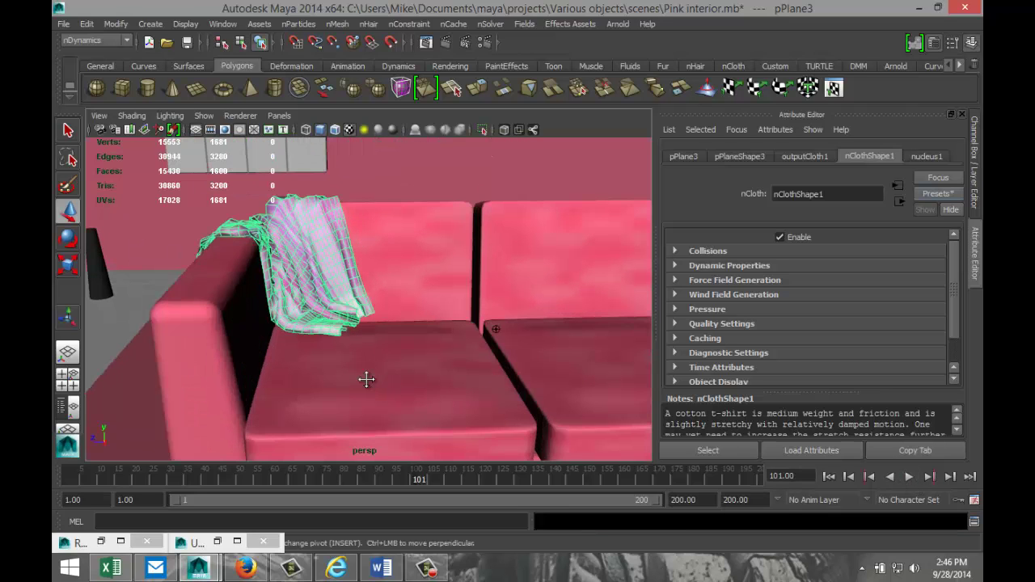
alt+drag(365, 377, 204, 394)
scroll(558, 356, up, 3)
scroll(555, 358, down, 5)
scroll(328, 351, up, 5)
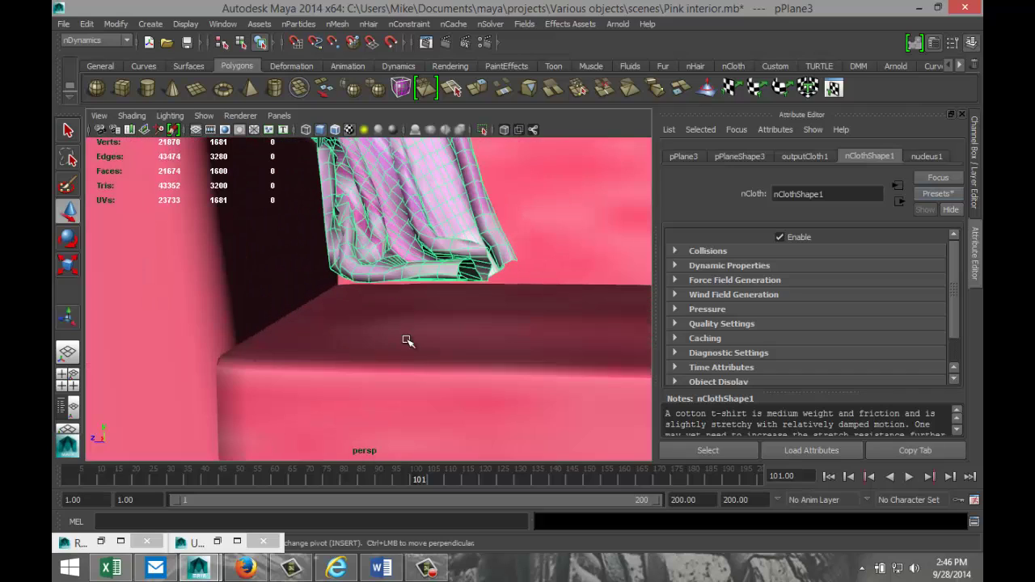
alt+drag(420, 320, 426, 297)
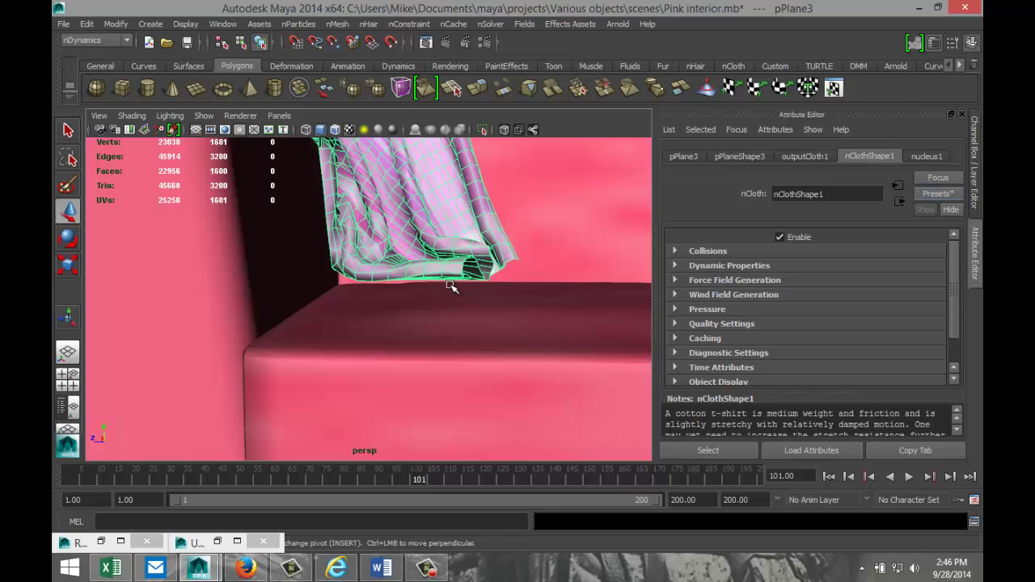
scroll(428, 336, down, 5)
alt+drag(469, 386, 518, 405)
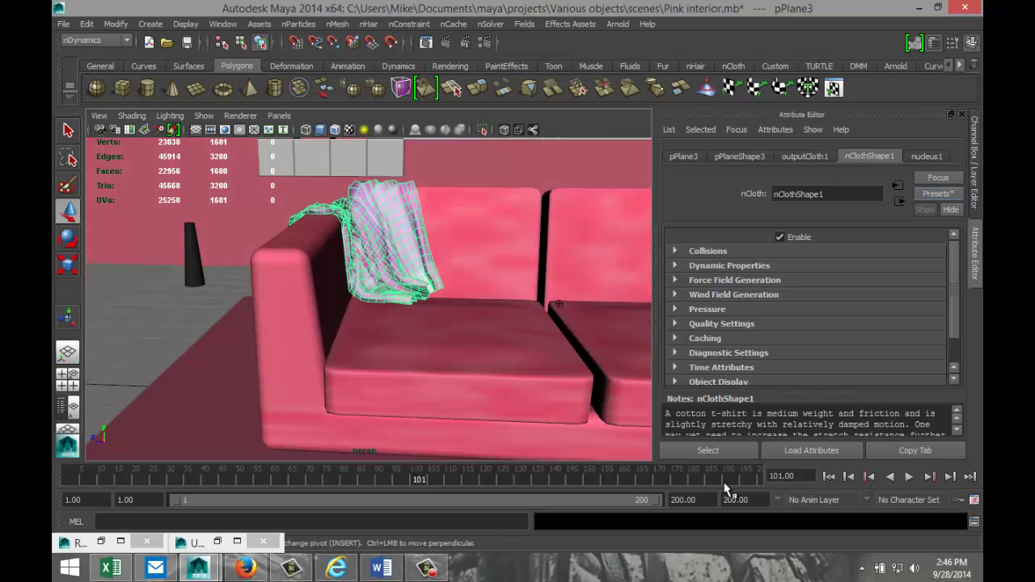
Rewind to frame 1 and reposition the cloth plane above the sofa's left armrest.
click(829, 476)
alt+drag(583, 364, 444, 344)
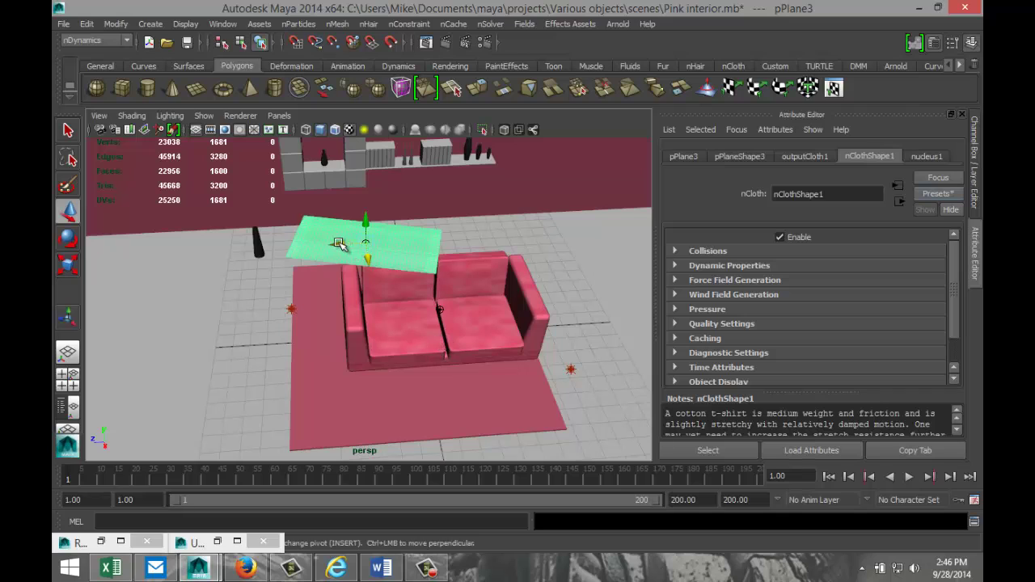
drag(343, 244, 384, 261)
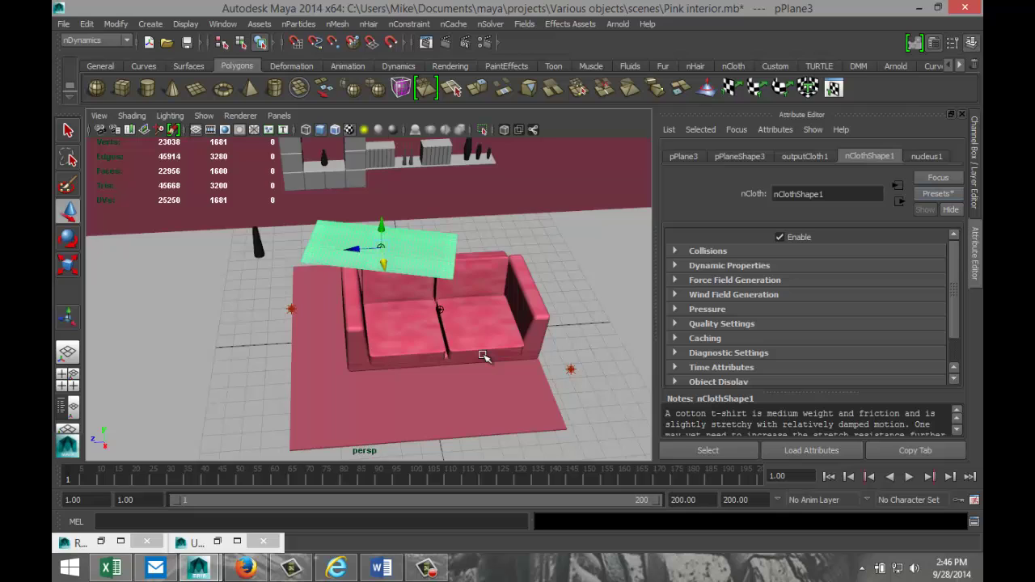
alt+drag(482, 356, 482, 321)
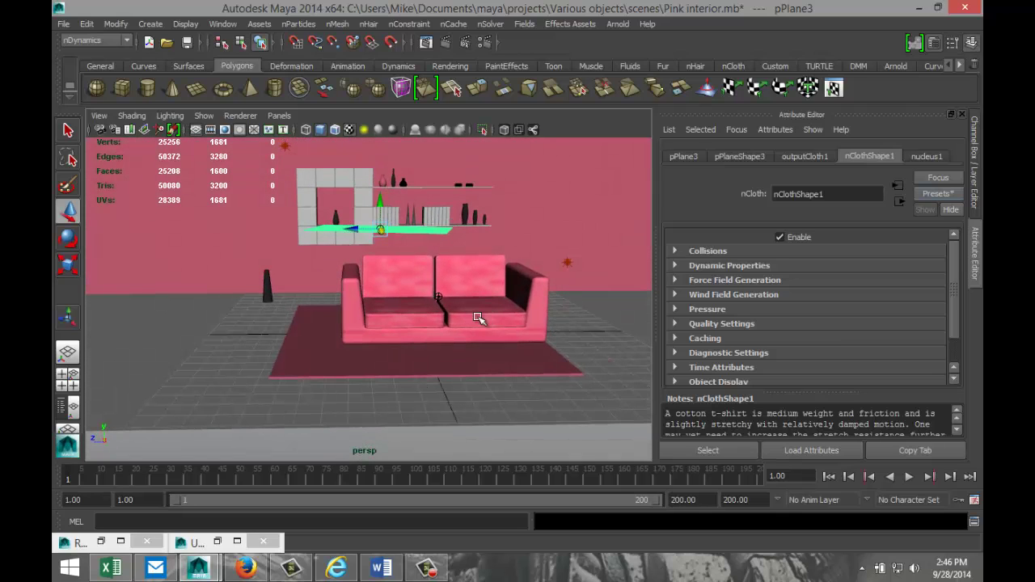
Play the simulation, stop at frame 87, and inspect the drape over the armrest.
click(909, 478)
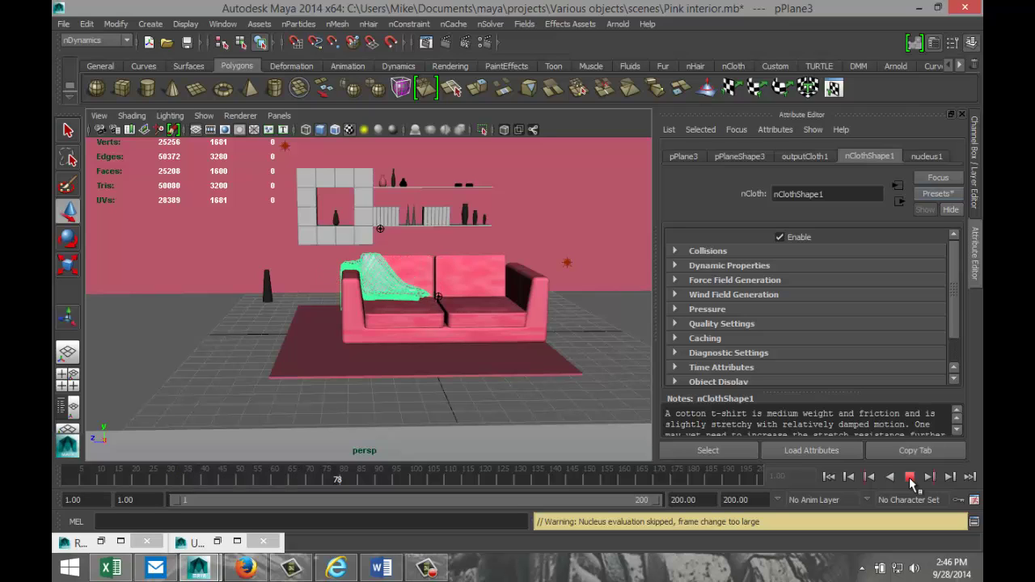
click(910, 478)
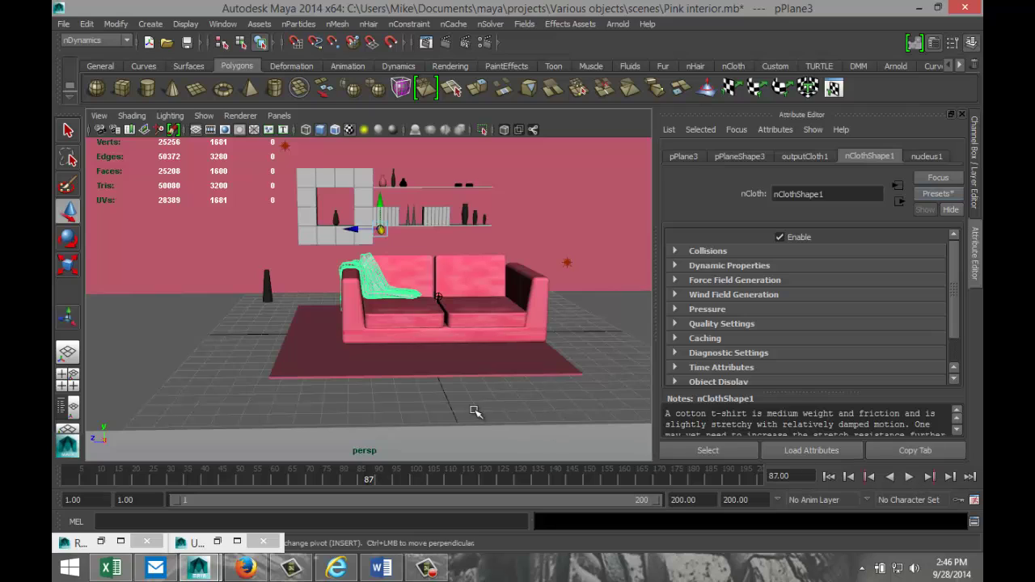
scroll(476, 405, up, 5)
alt+drag(478, 368, 473, 399)
key(w)
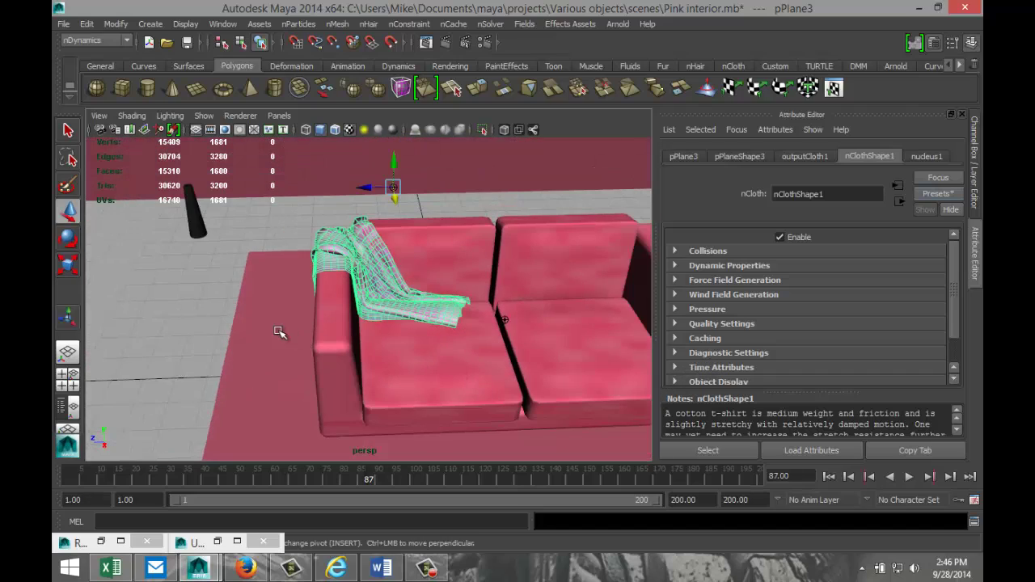
alt+drag(283, 333, 338, 358)
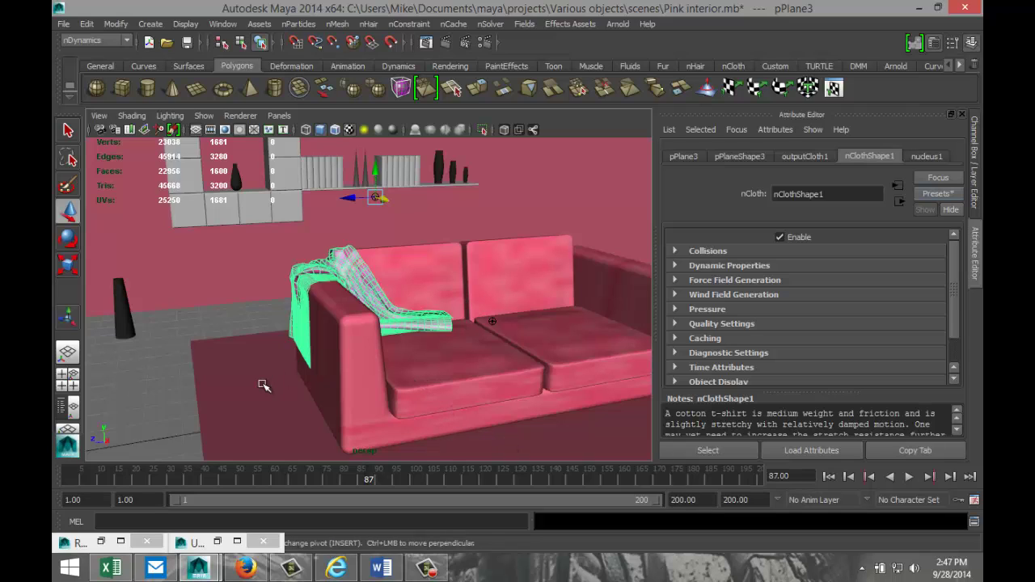
Delete the draped cloth's history with Edit > Delete by Type > History.
click(311, 351)
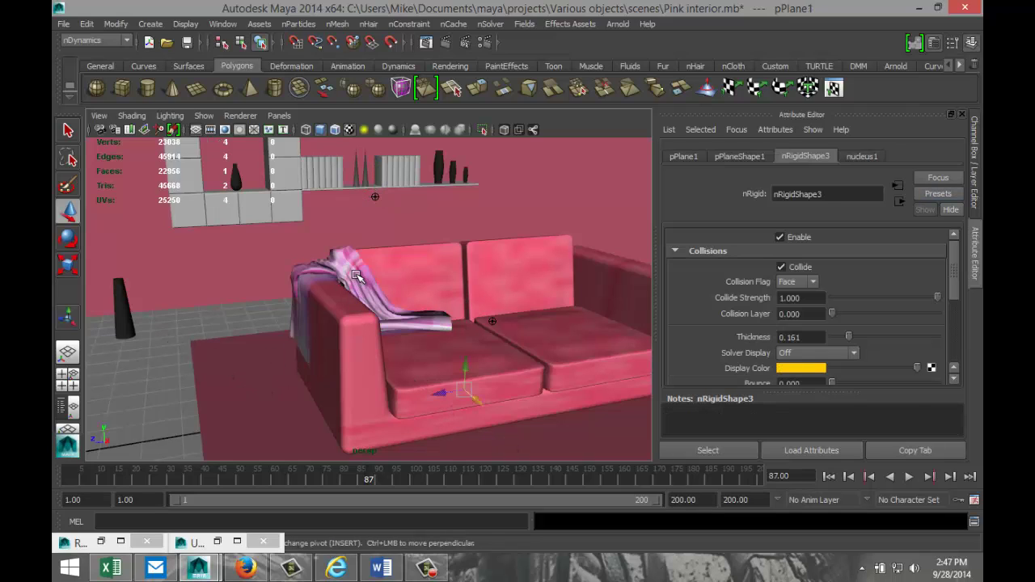
click(356, 276)
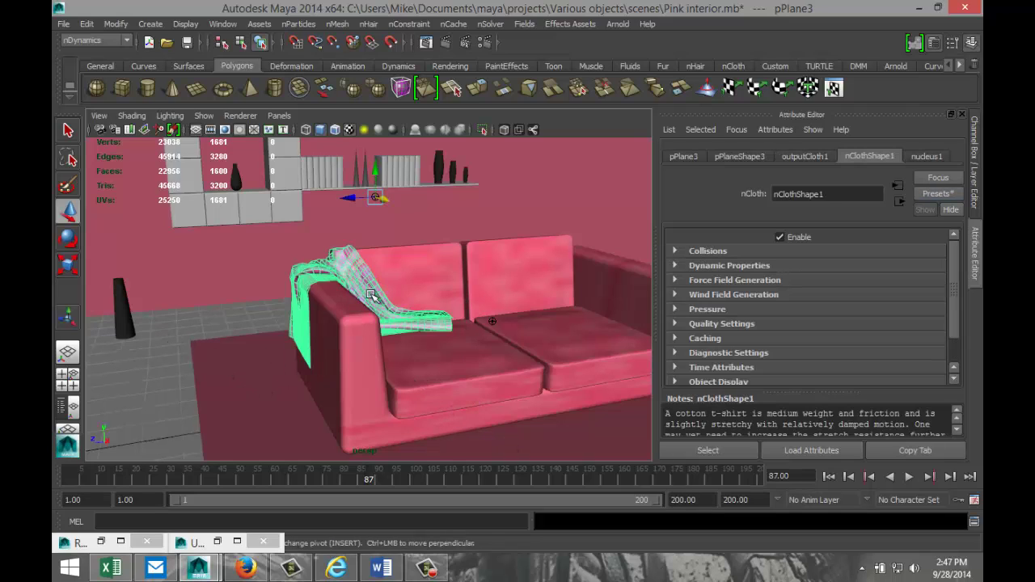
click(85, 24)
mouse_move(173, 173)
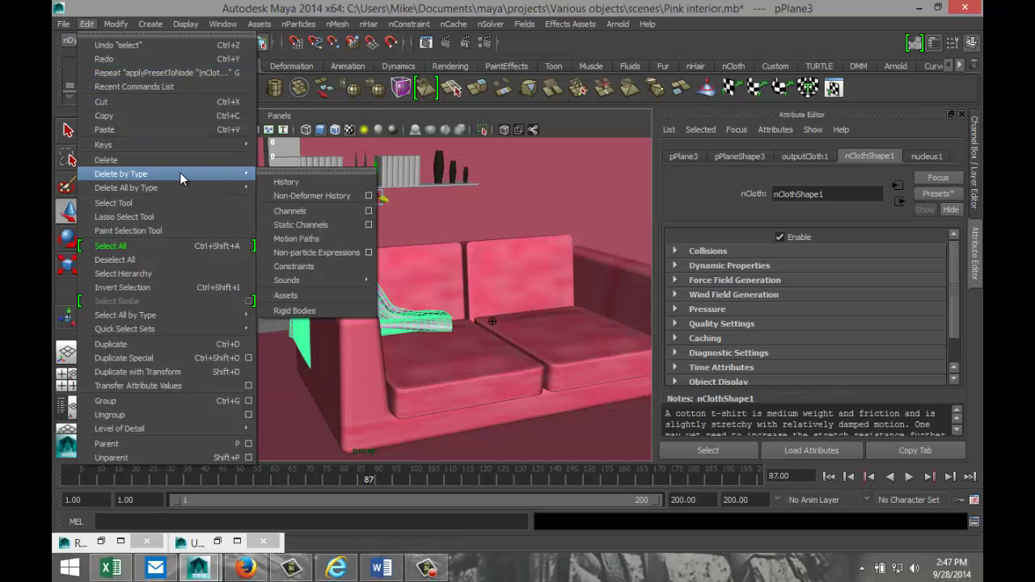
click(286, 182)
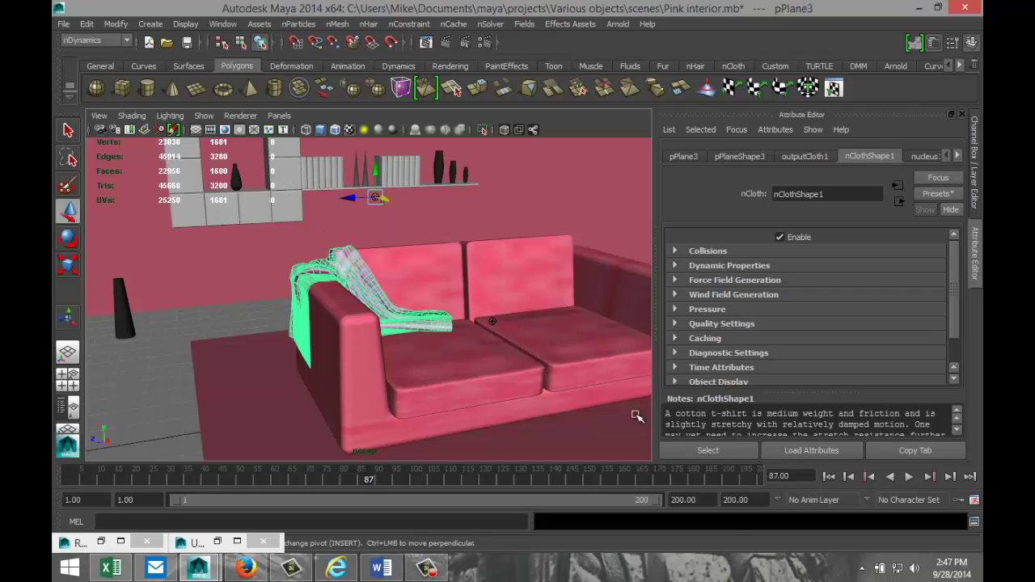
Set the playback end time to 0 and replay to confirm the blanket stays draped.
click(711, 506)
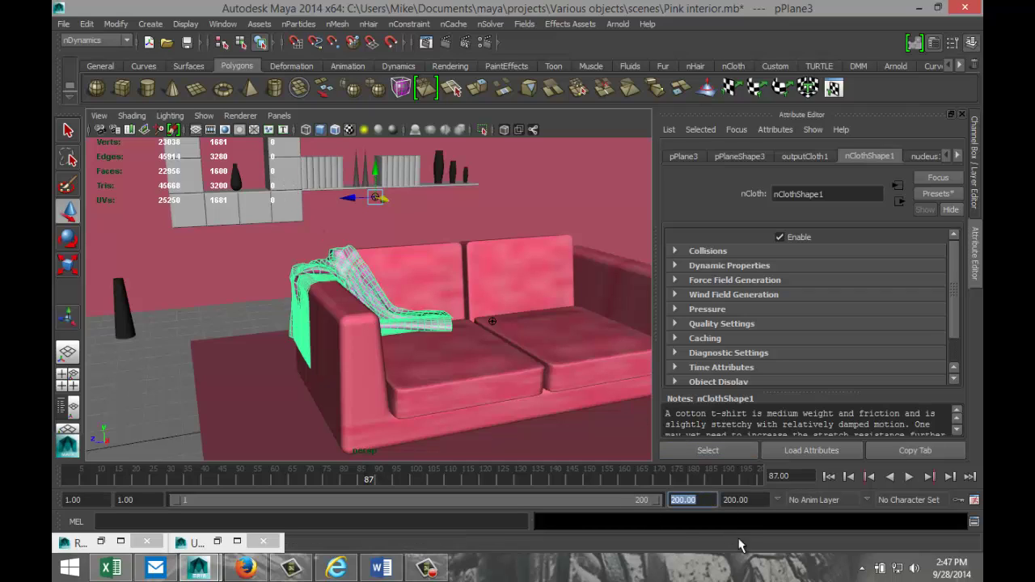
text(0)
key(Tab)
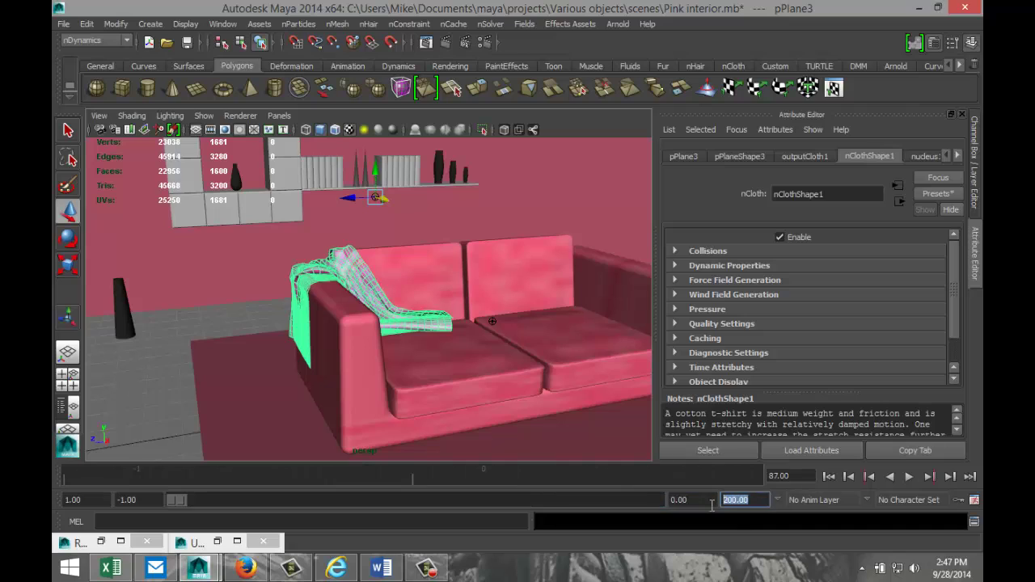
text(0)
click(831, 477)
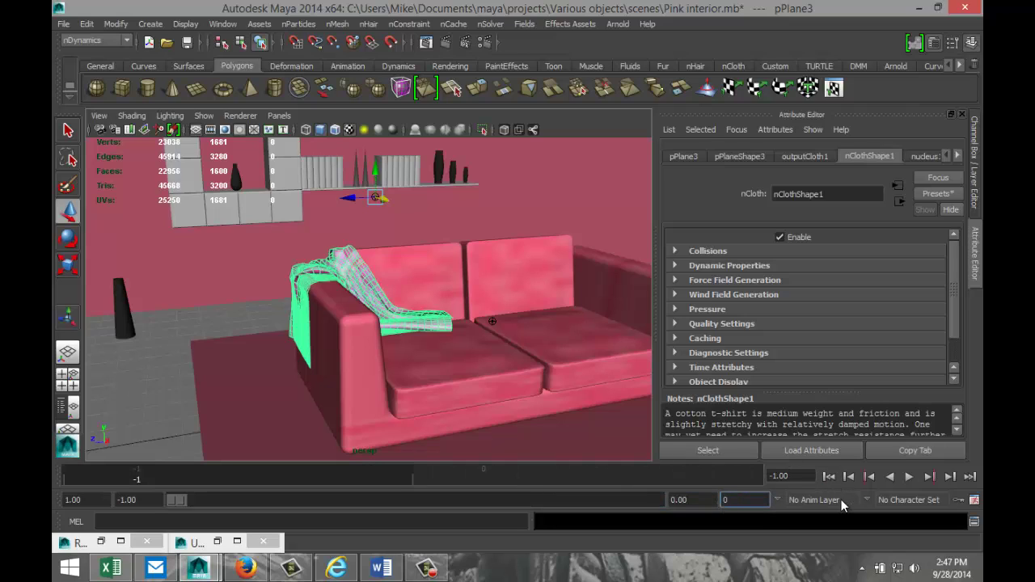
click(909, 477)
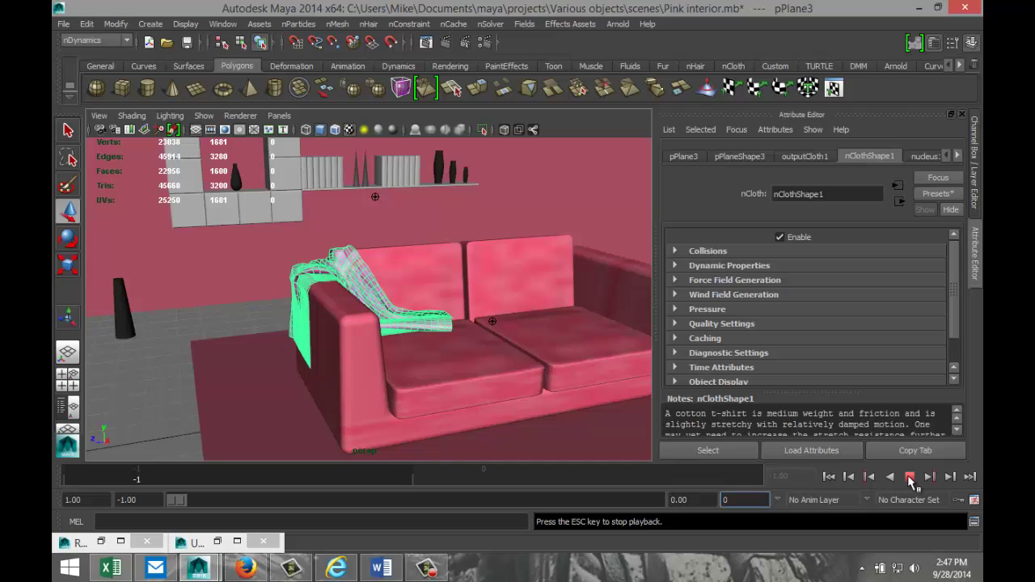
click(910, 478)
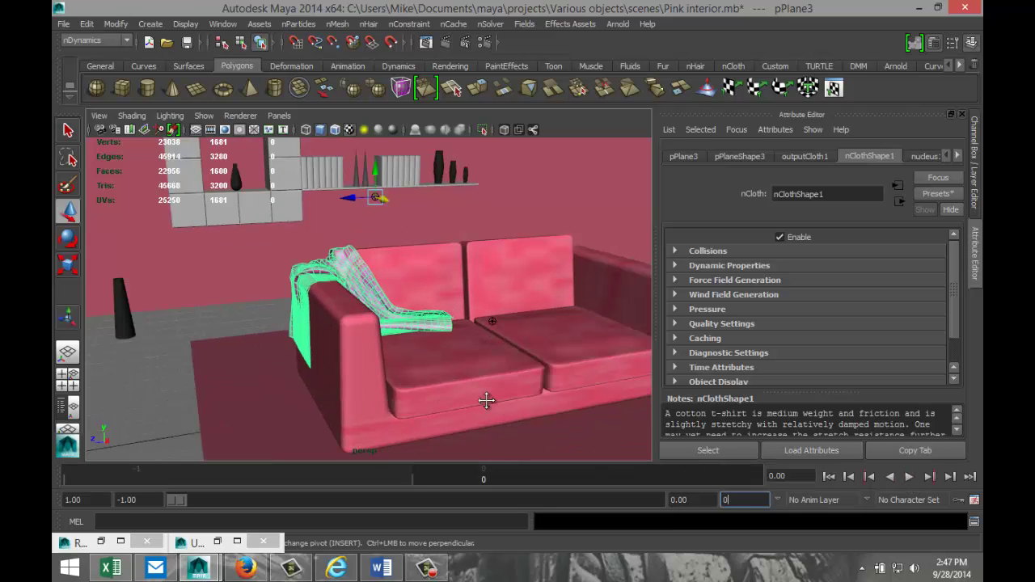
alt+middle_drag(487, 397, 494, 418)
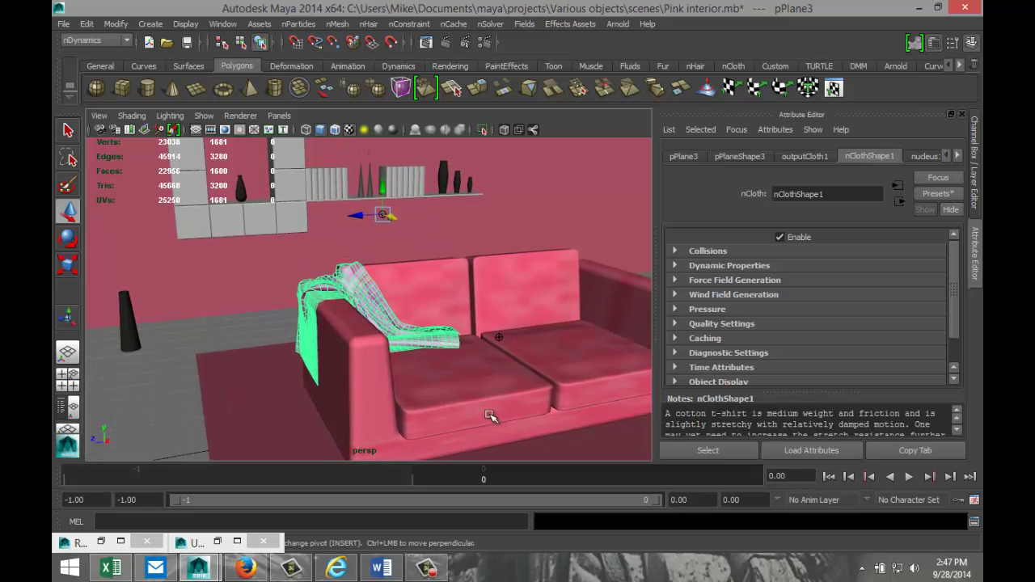
mouse_move(492, 415)
alt+mouse_down()
mouse_move(538, 423)
mouse_move(486, 435)
mouse_move(561, 415)
mouse_move(495, 416)
alt+mouse_up()
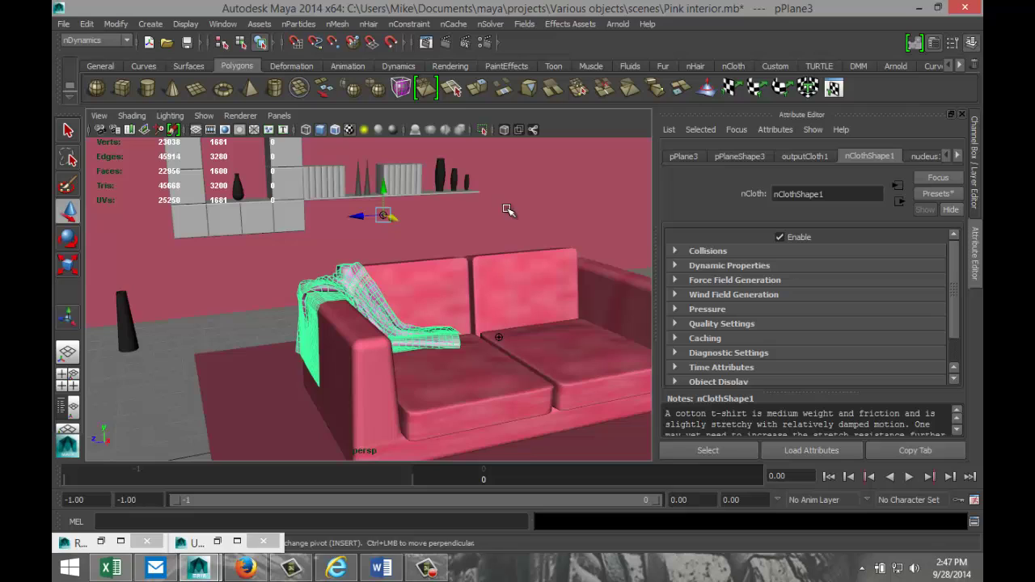
click(486, 42)
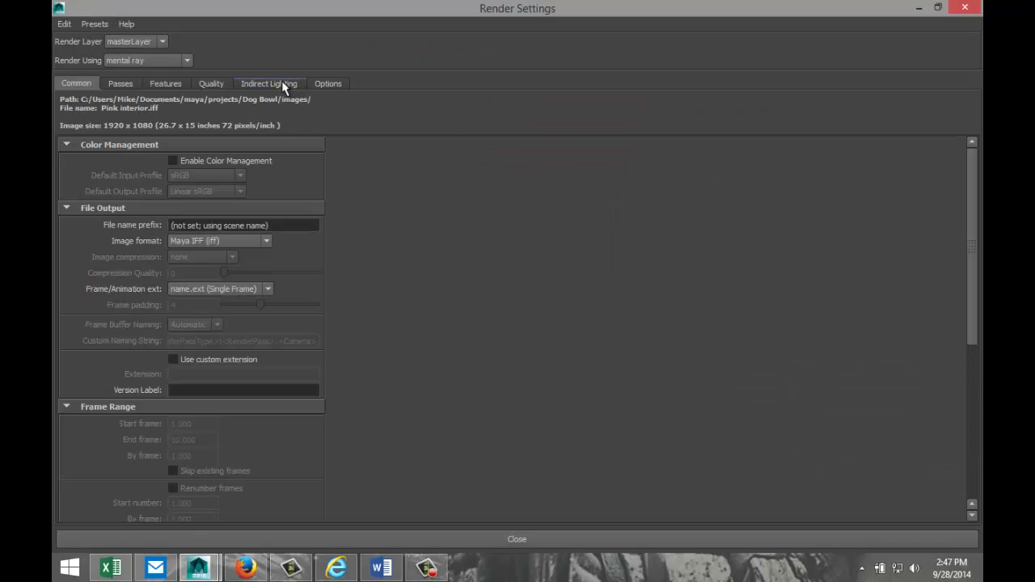
click(282, 84)
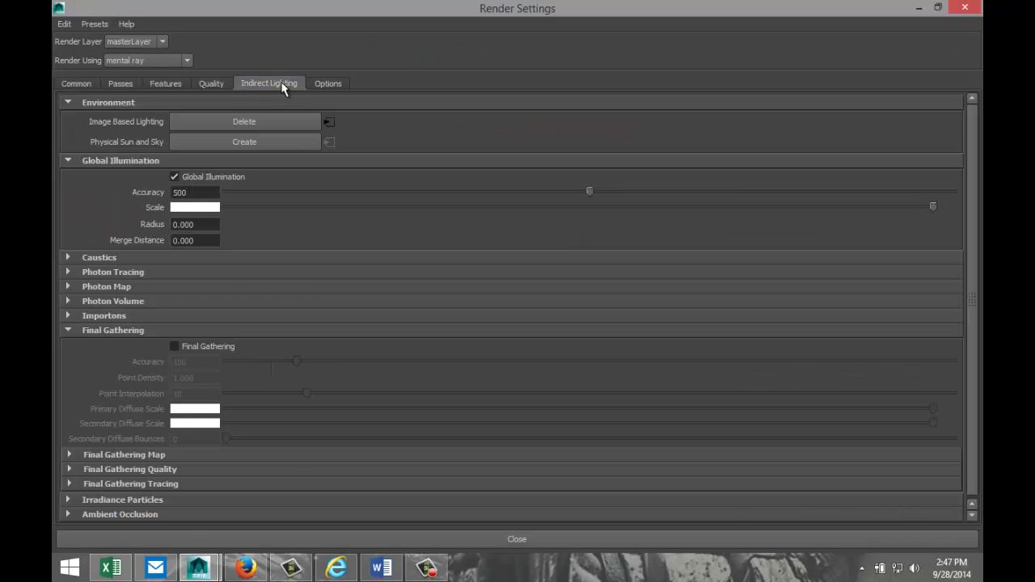
click(211, 84)
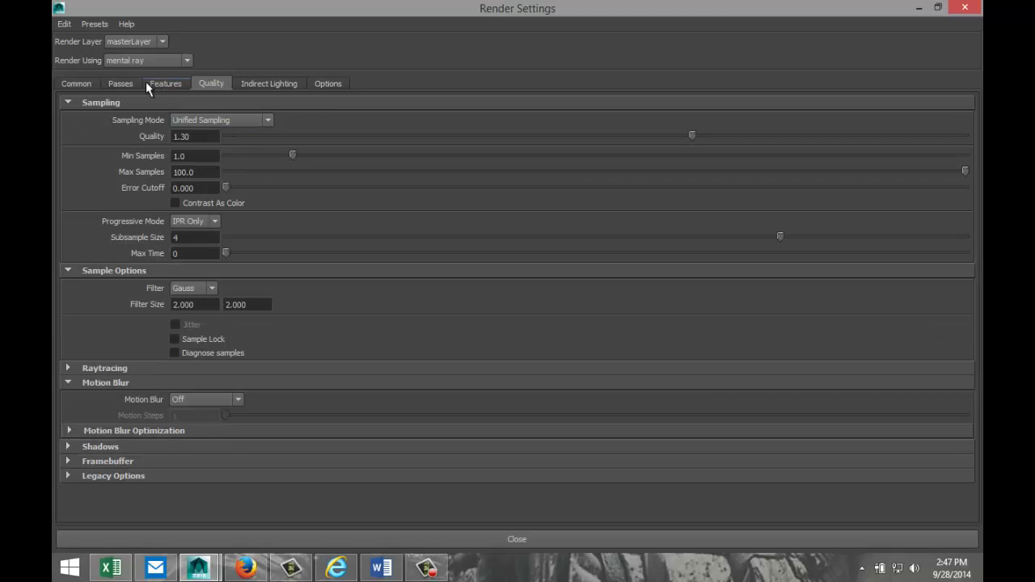
click(81, 84)
scroll(316, 361, down, 5)
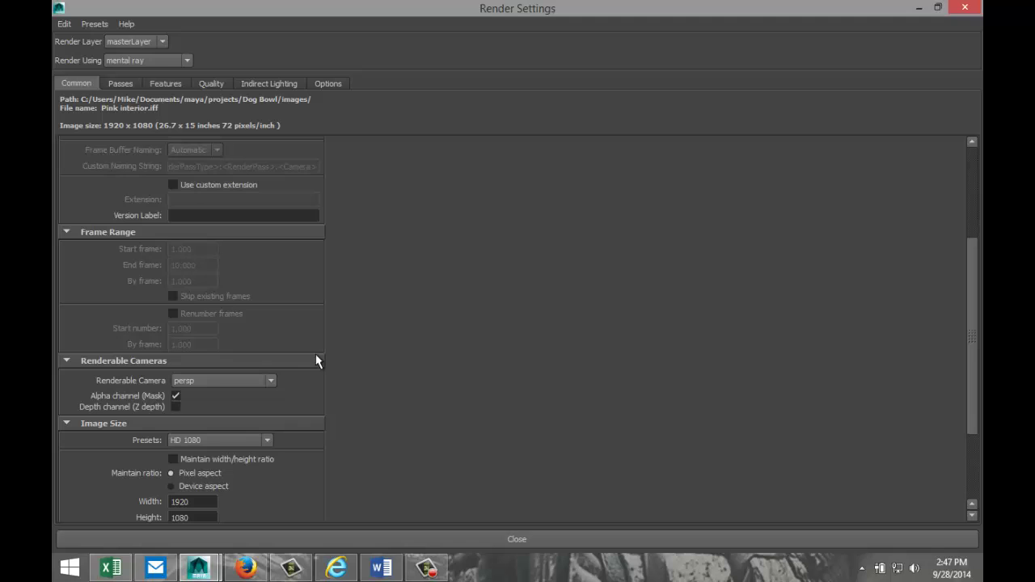
scroll(339, 371, up, 5)
click(919, 8)
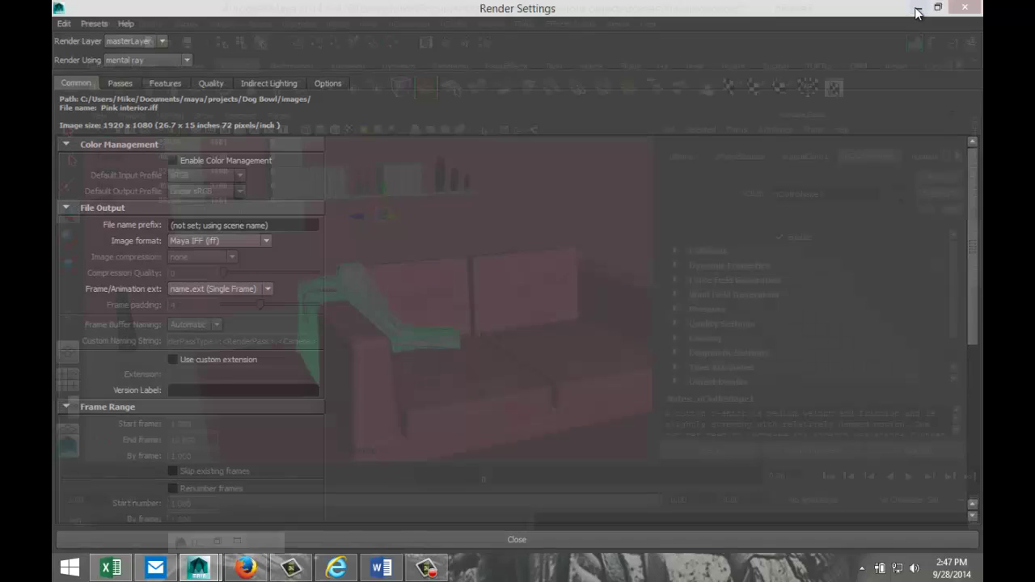
scroll(550, 277, up, 3)
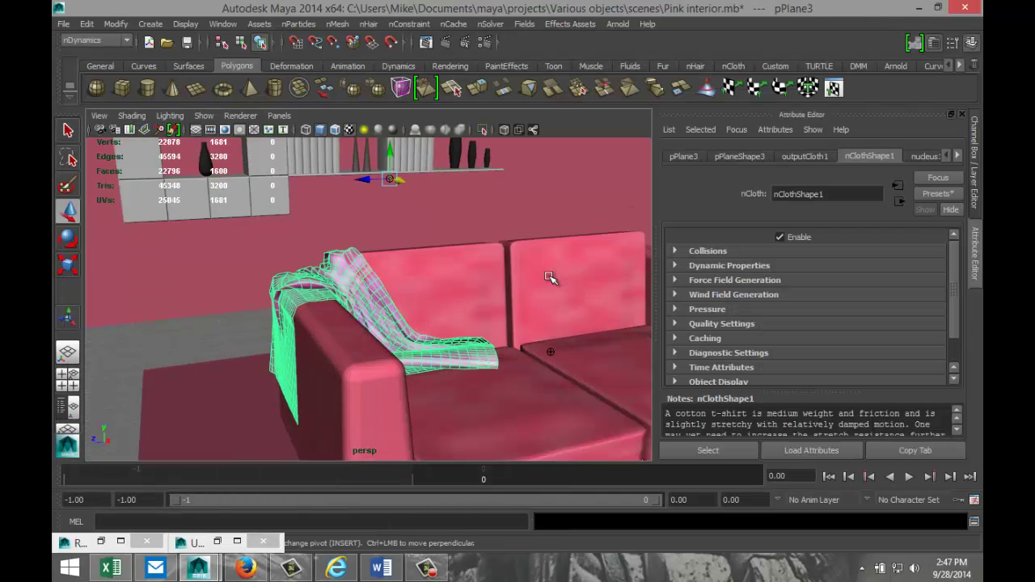
alt+drag(538, 291, 521, 326)
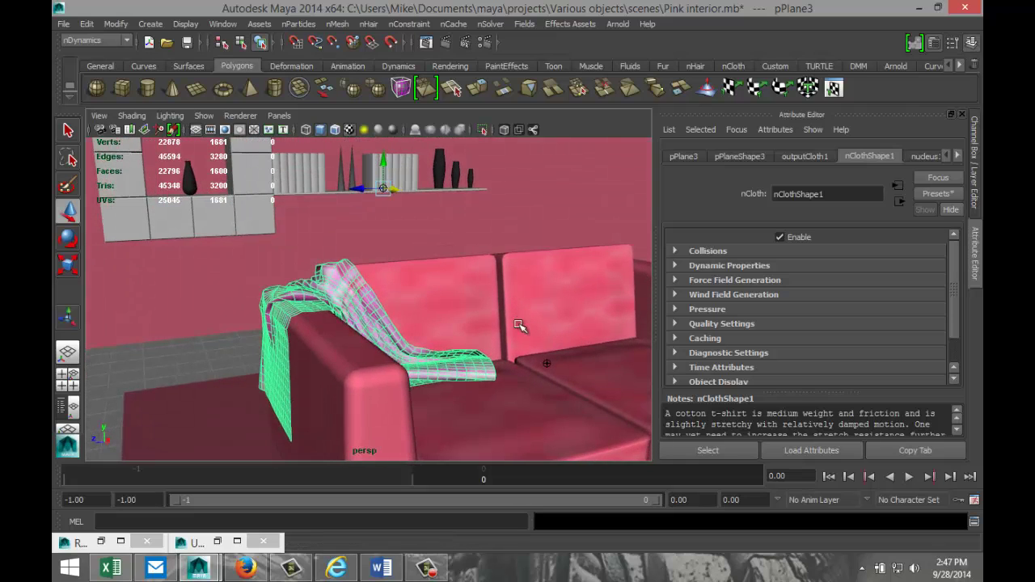
Render the current frame in Mental Ray from the Status Line.
click(446, 46)
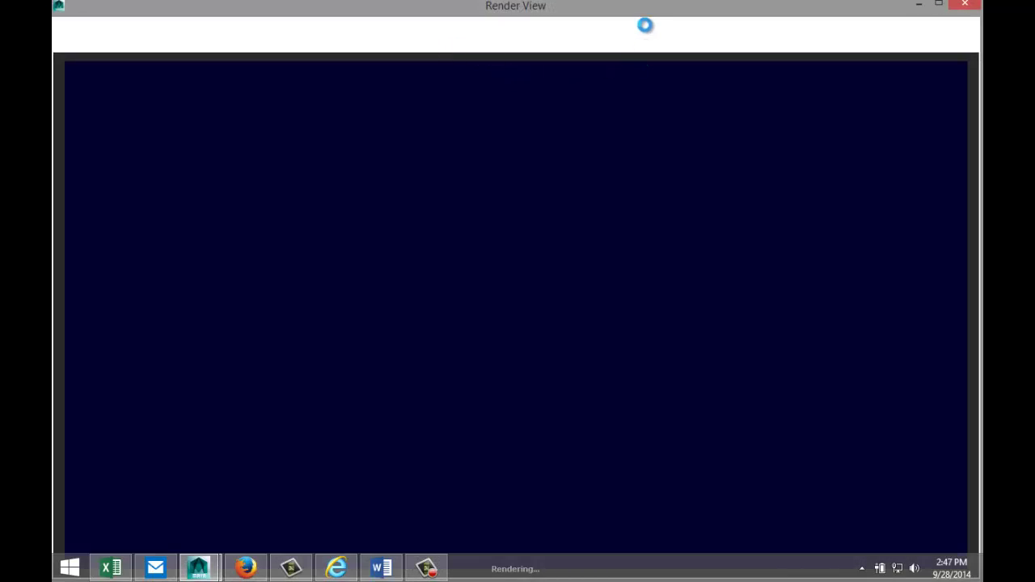